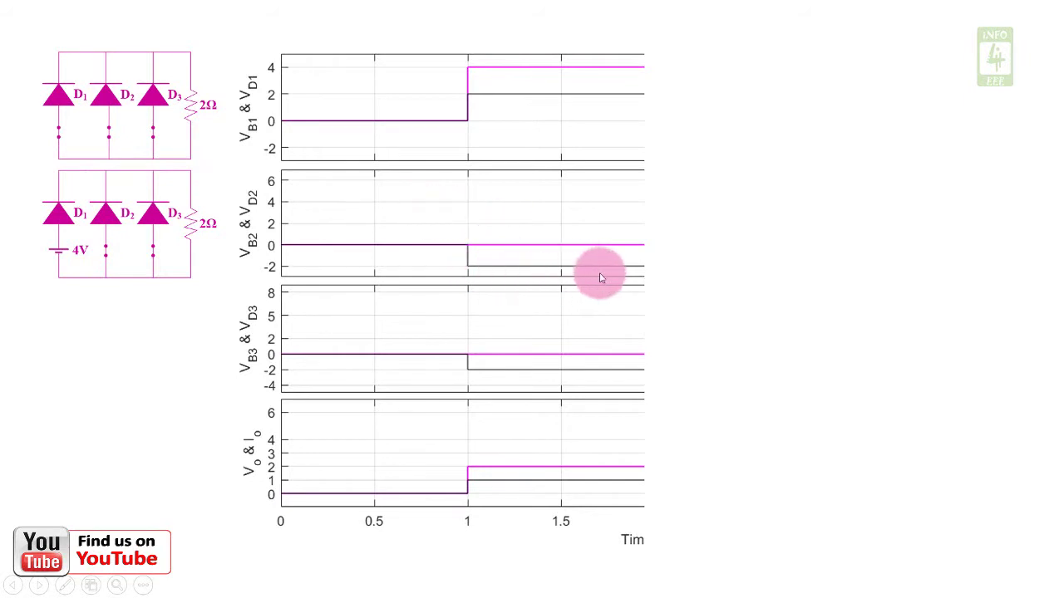
left_click(642, 376)
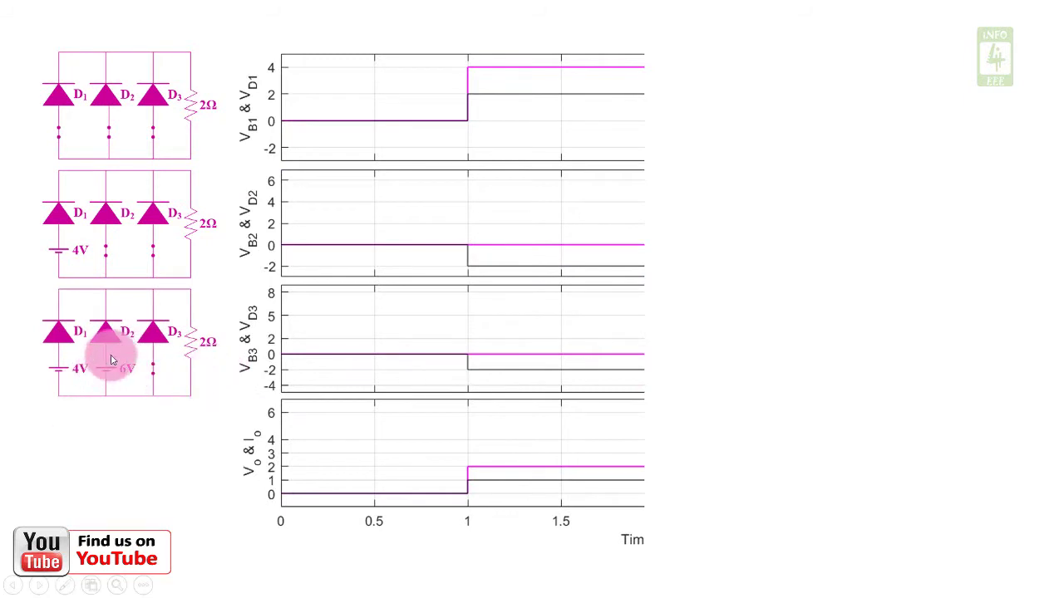
left_click(122, 343)
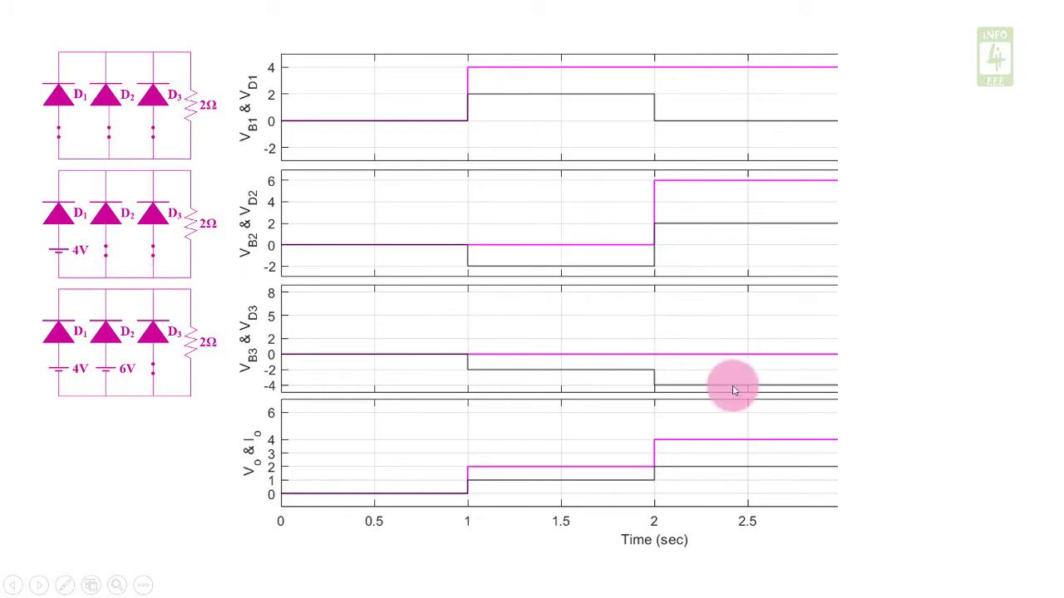
left_click(847, 374)
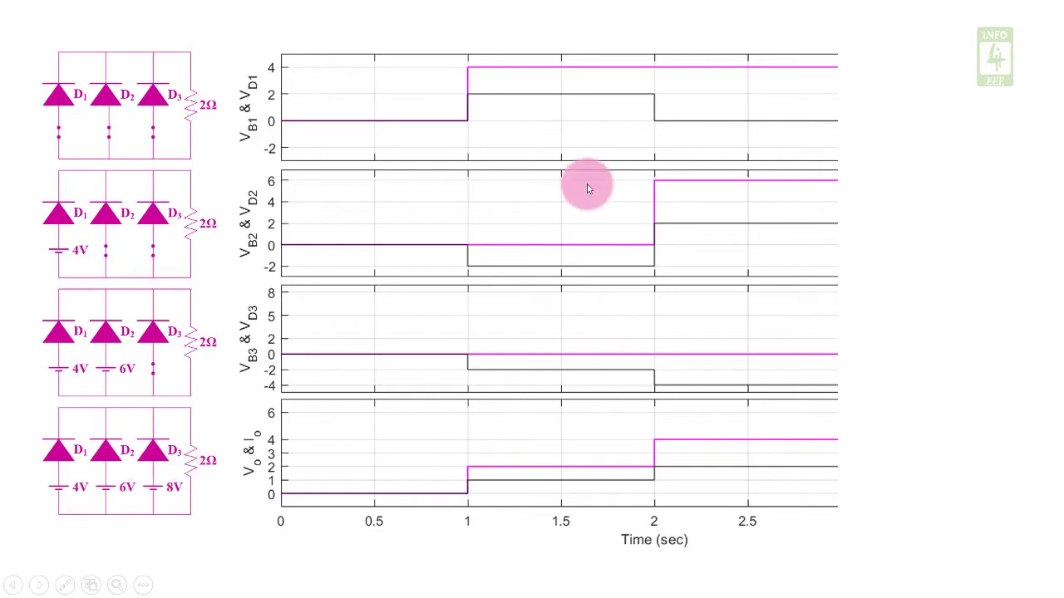
left_click(720, 372)
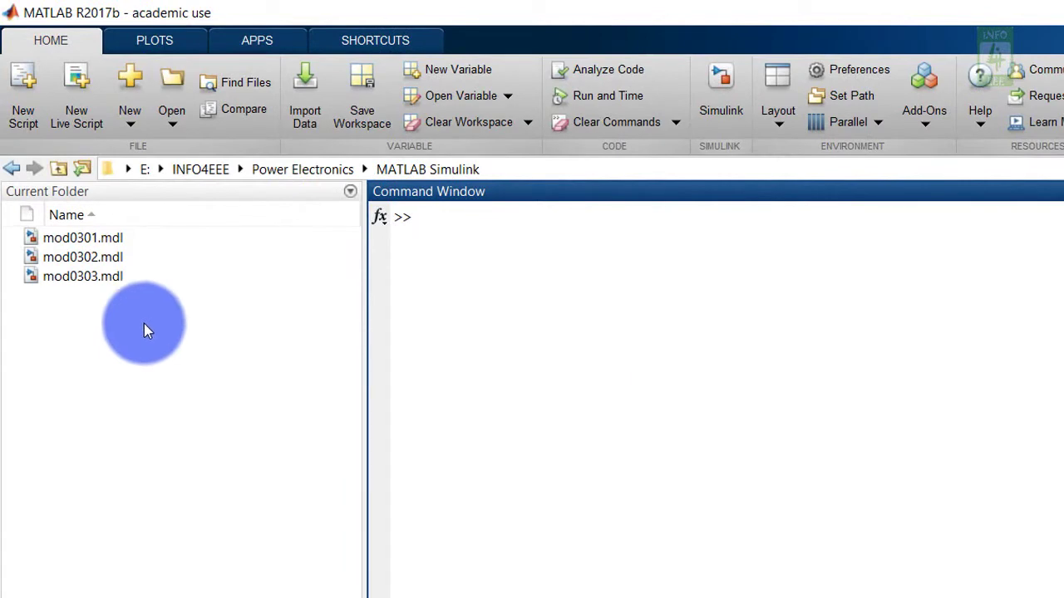
- Open the mod0301.mdl model and save a copy of it as mod0304
double_click(78, 239)
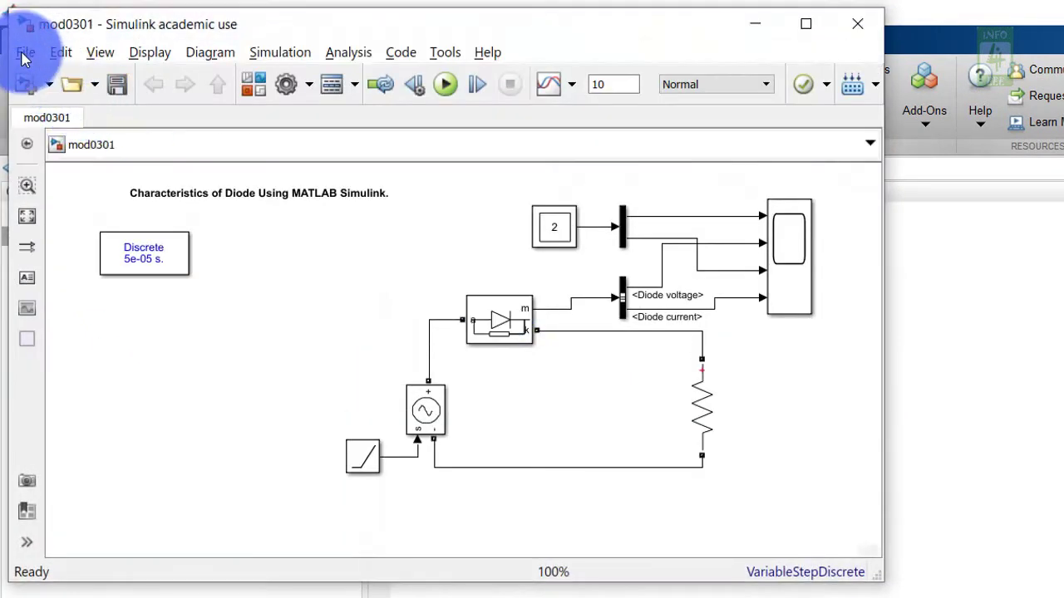
left_click(25, 52)
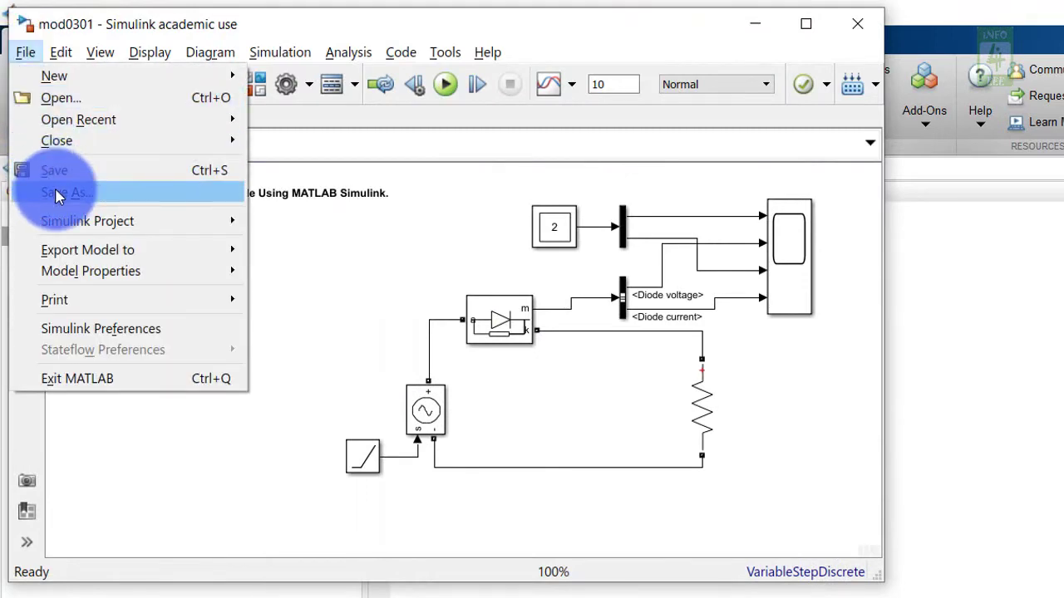
left_click(58, 193)
left_click(369, 475)
left_click(357, 448)
left_click(353, 441)
key("BackSpace")
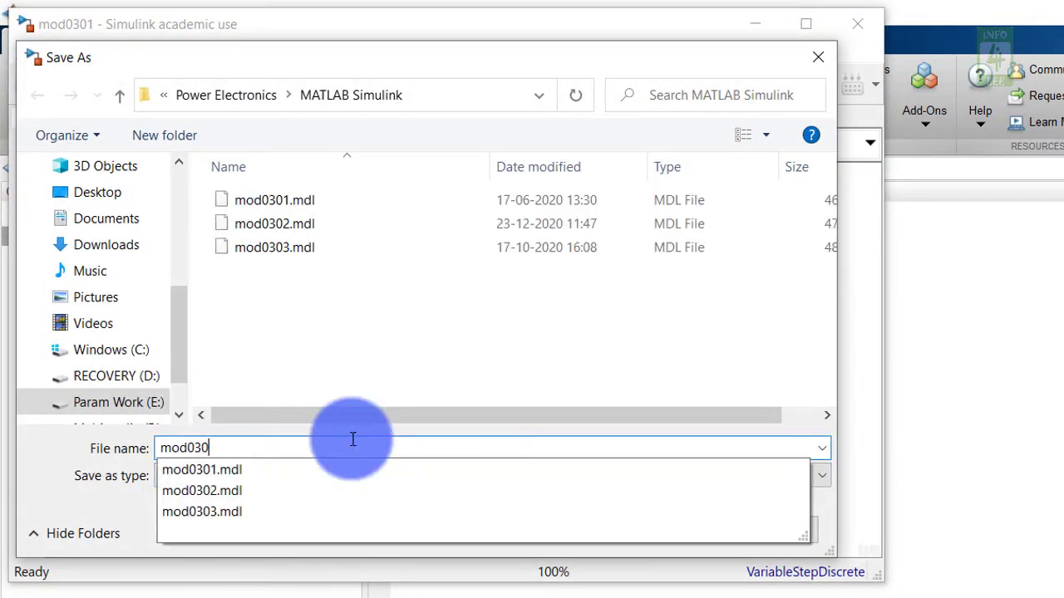
type("4")
left_click(661, 530)
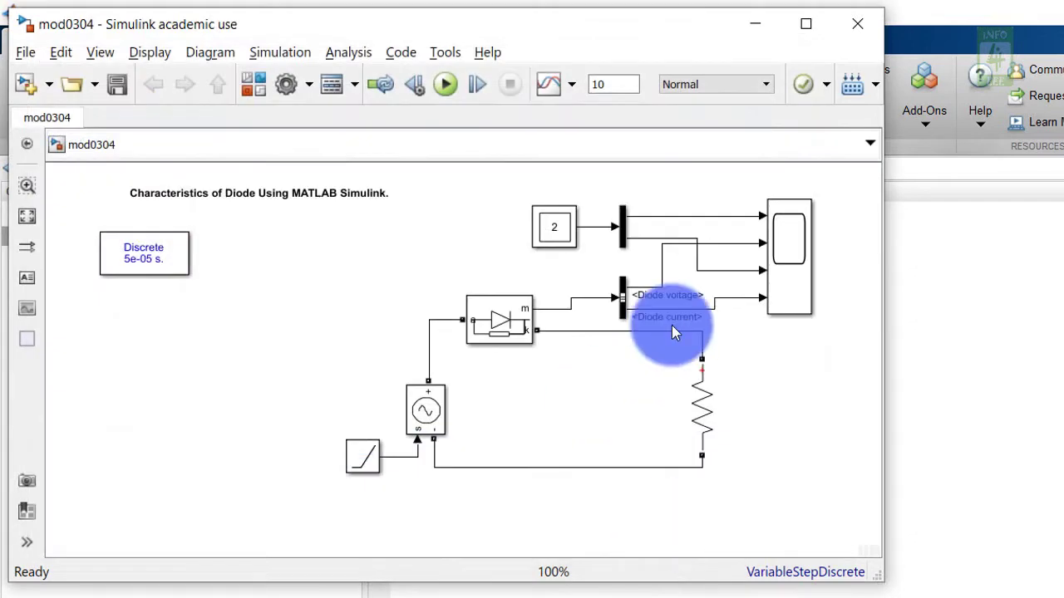
- Delete all signal lines running from the demux and the bus selector to the scope
left_click_drag(662, 190, 737, 307)
key("Delete")
left_click(775, 278)
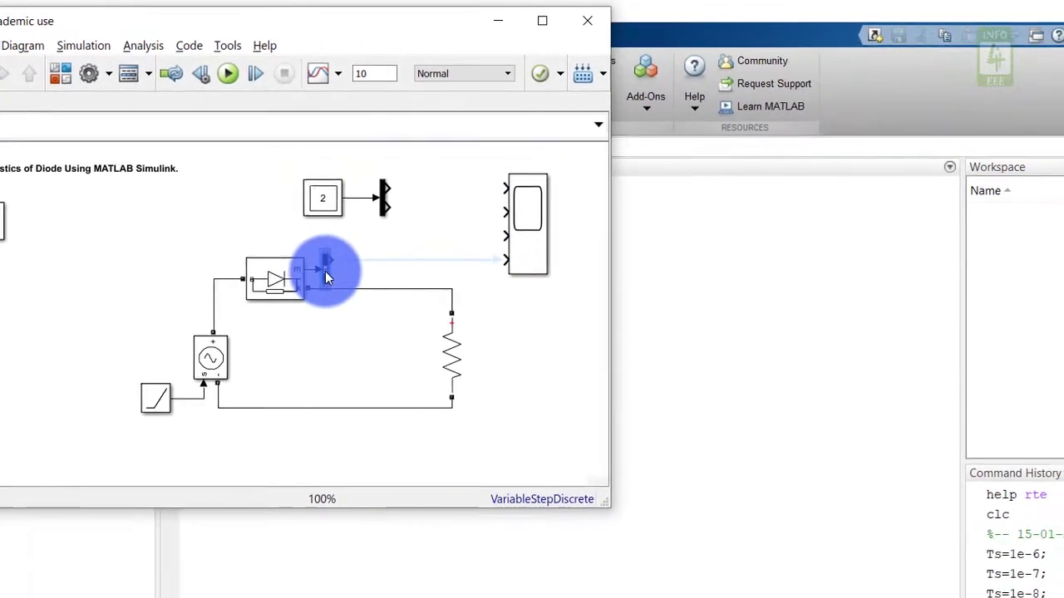
- Remove Diode current from the bus selector's selected signals and make the block more compact beside the diode
double_click(492, 281)
left_click(815, 321)
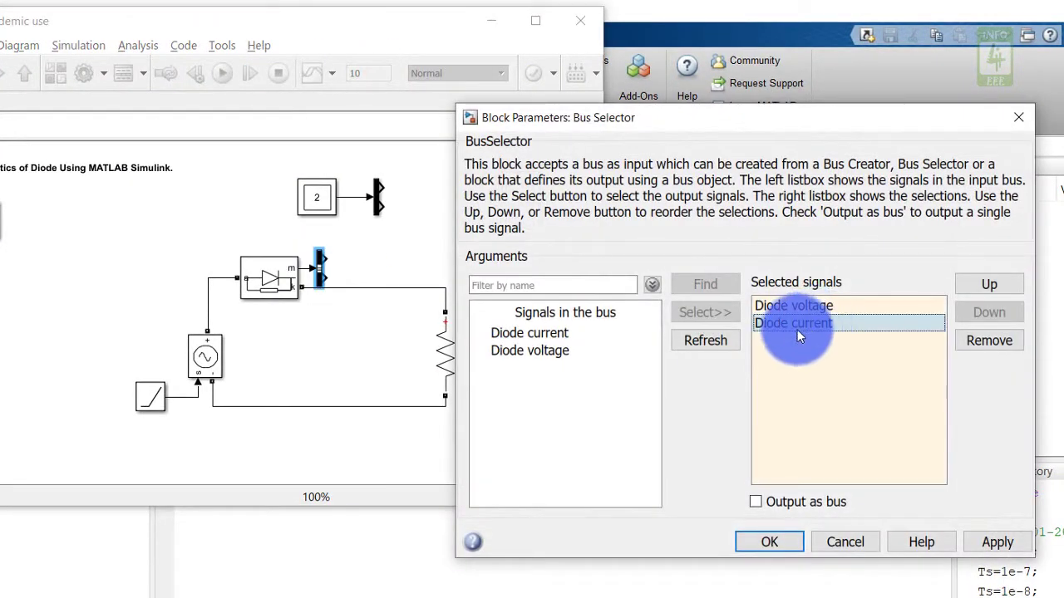
left_click(989, 341)
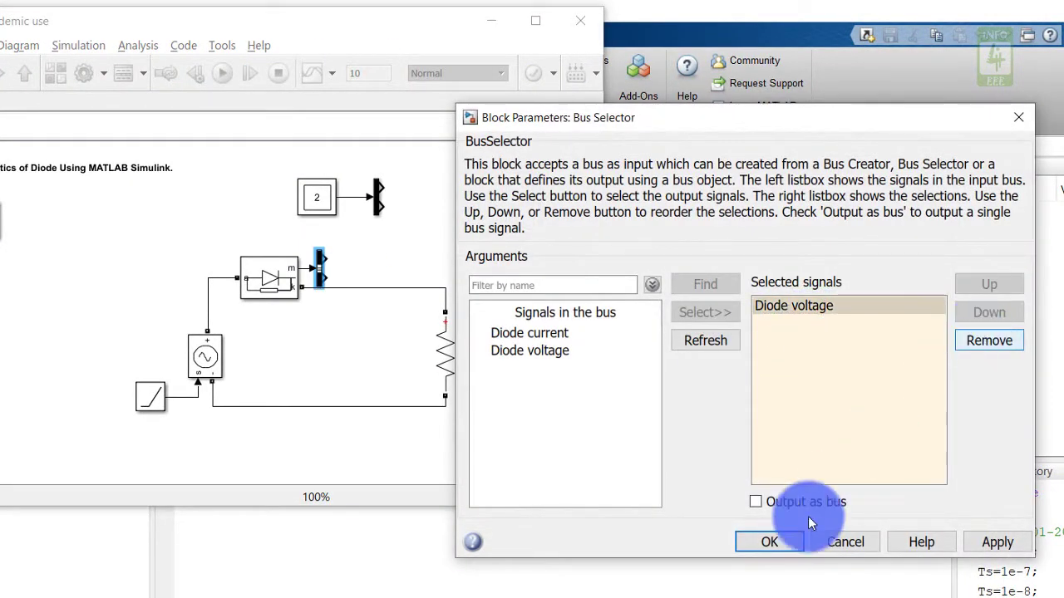
left_click(770, 541)
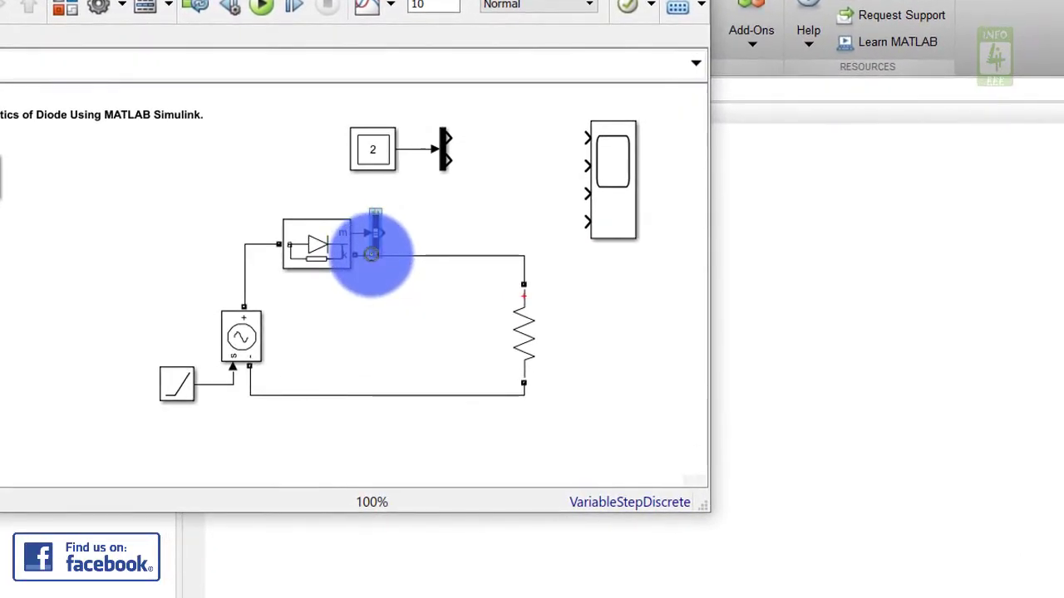
left_click_drag(371, 254, 368, 226)
- Rotate the diode together with its bus selector counterclockwise
left_click_drag(285, 198, 332, 238)
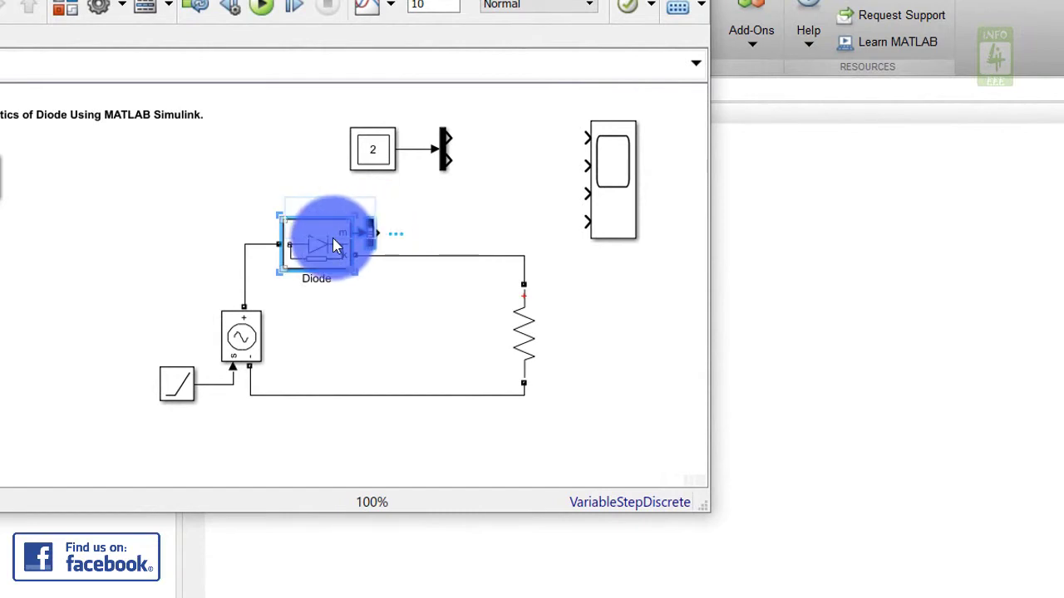
right_click(332, 238)
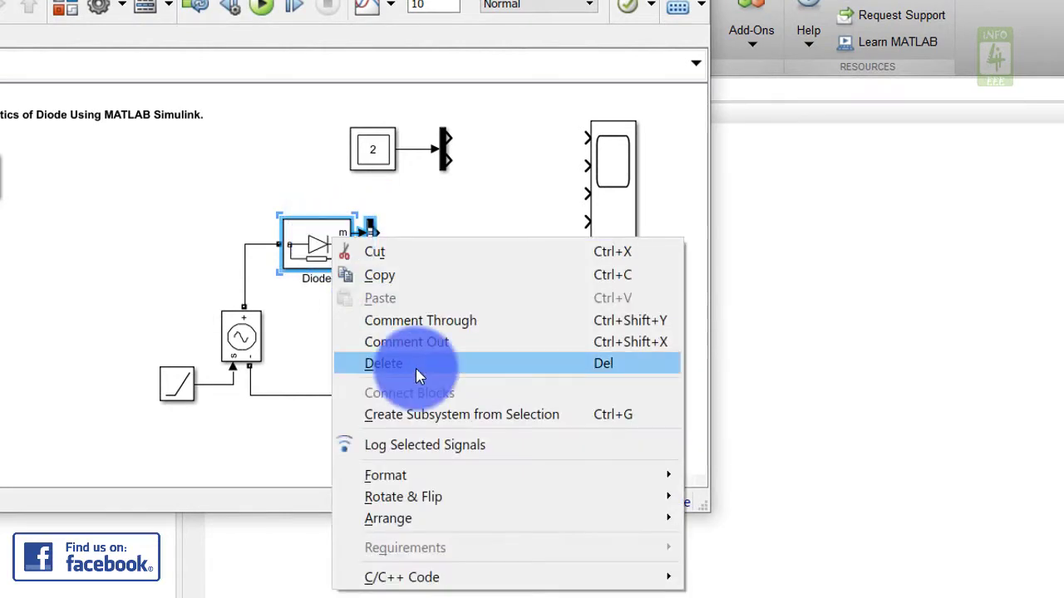
mouse_move(629, 499)
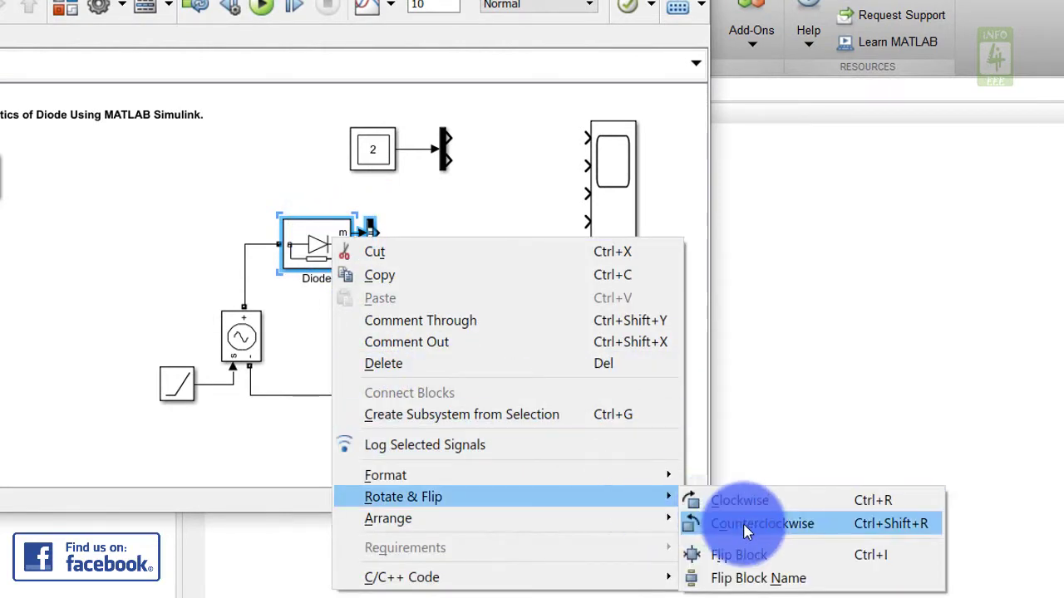
left_click(691, 522)
- Place the rotated diode and bus selector above the voltage source, and move the multimeter with its demux below the scope
left_click_drag(350, 229, 232, 166)
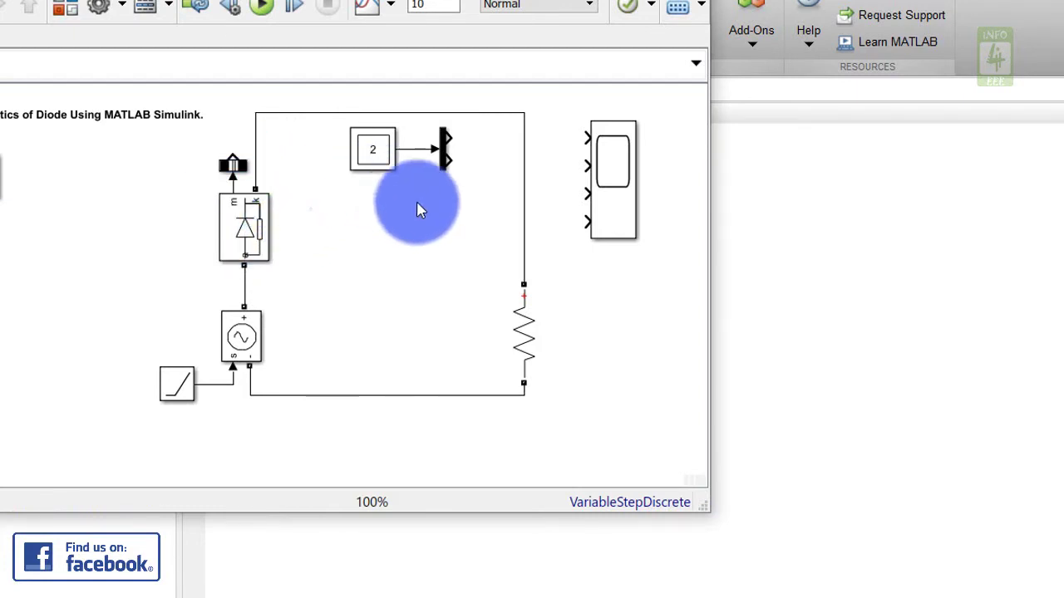
left_click(390, 151)
left_click_drag(366, 134, 598, 317)
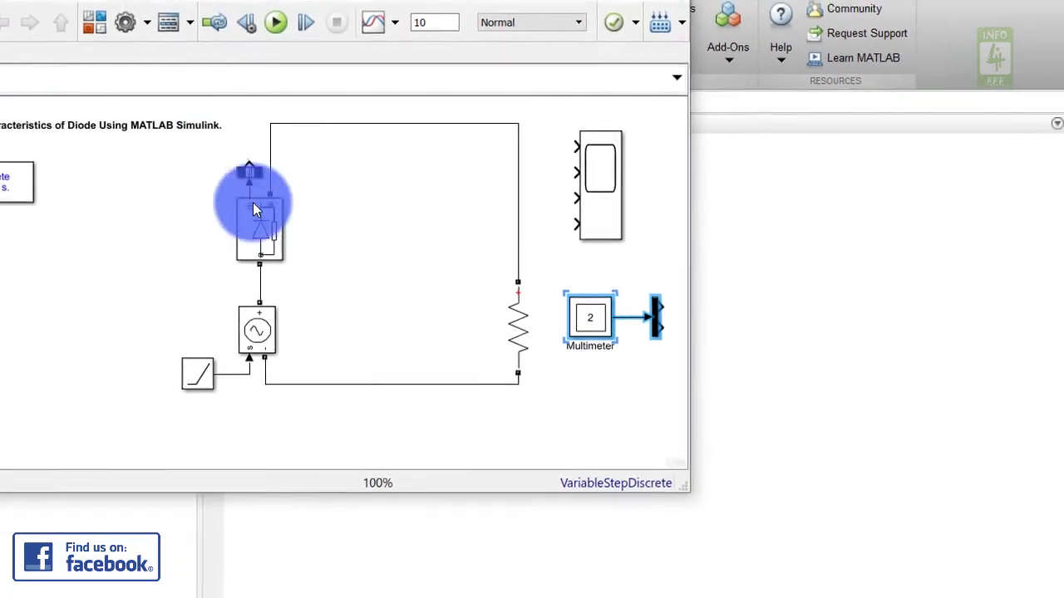
- Set the diode's forward voltage Vf to 2 V
left_click(241, 227)
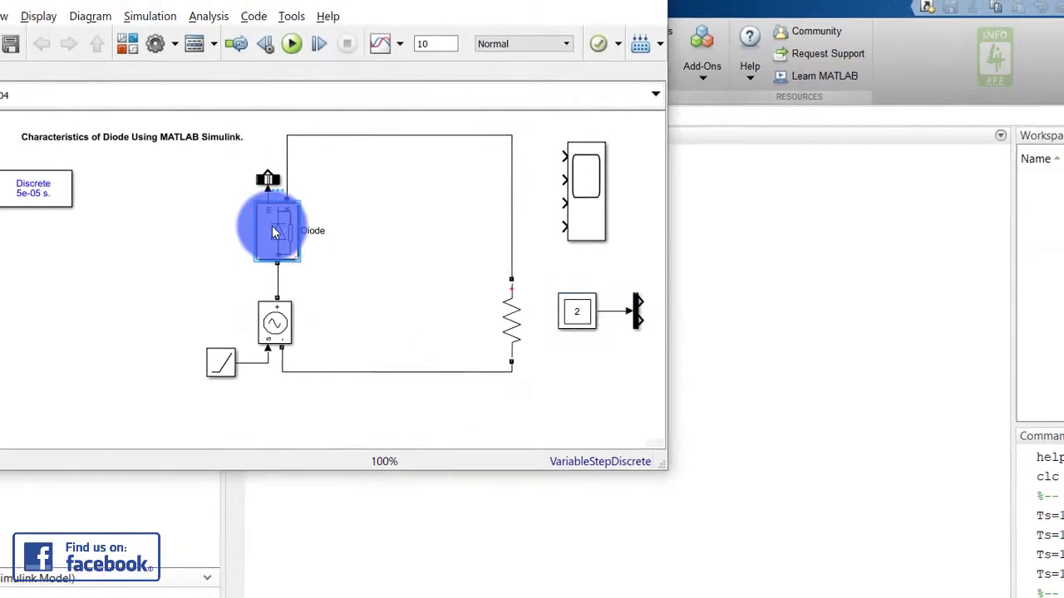
double_click(274, 232)
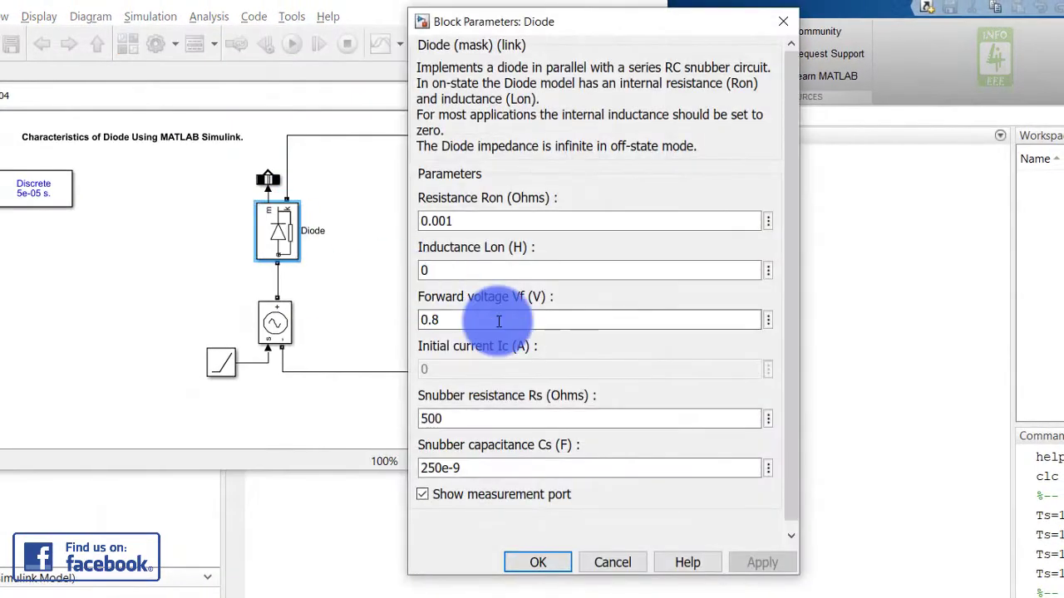
type("2")
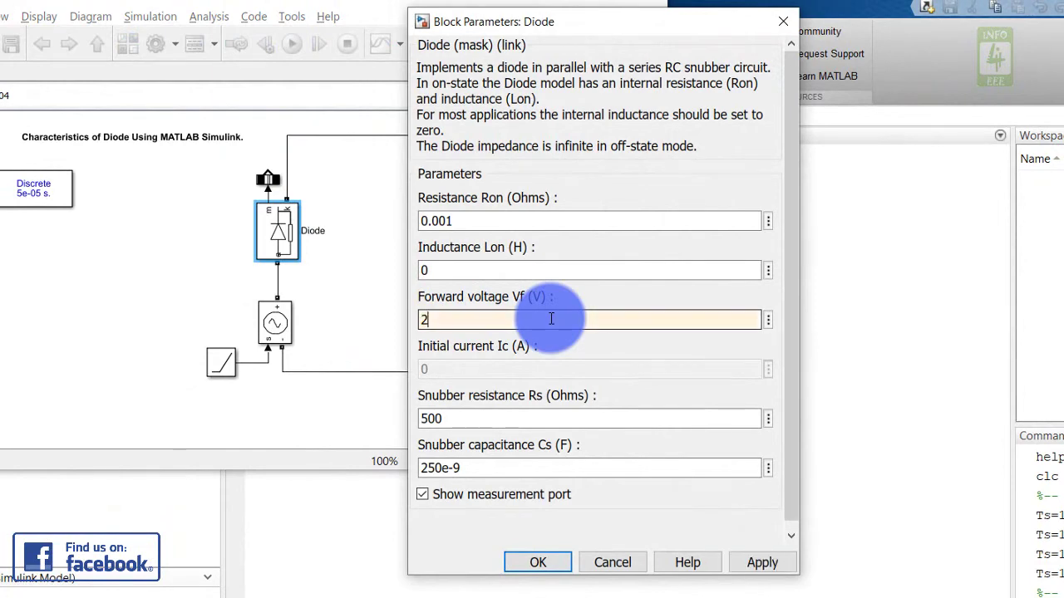
left_click(546, 565)
- Delete the Ramp block and its line to the controlled voltage source
left_click_drag(179, 315, 250, 382)
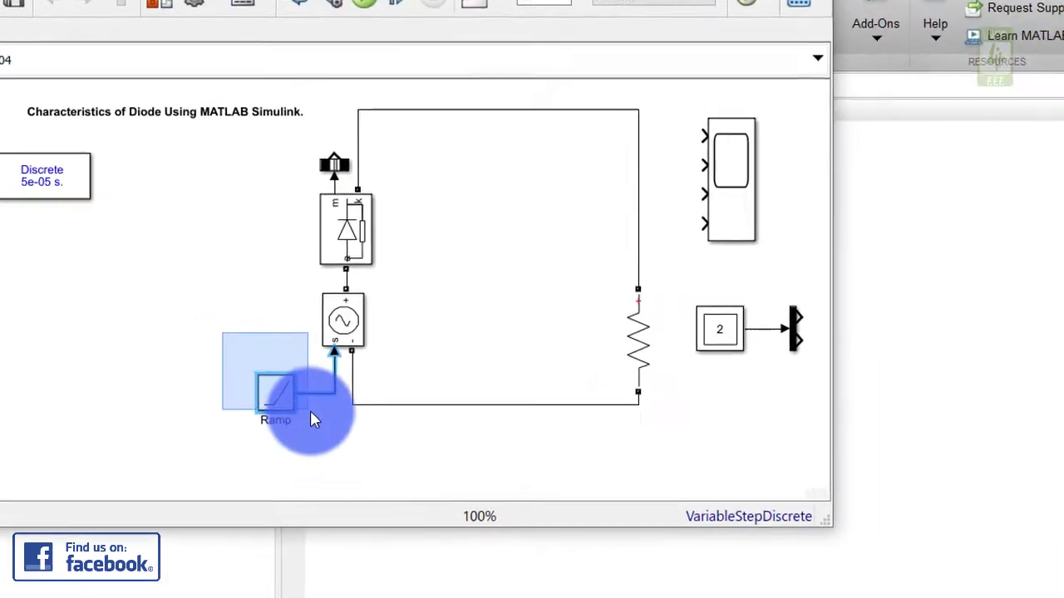
left_click_drag(311, 411, 314, 409)
key("Delete")
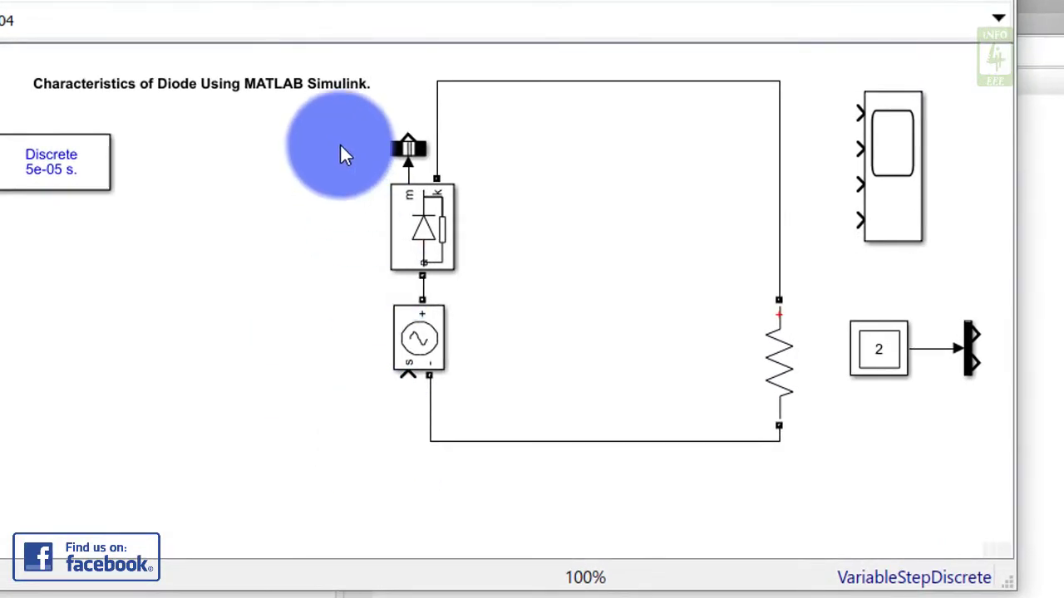
- Duplicate the branch of bus selector, diode and controlled voltage source twice, placing the copies side by side between the original and the resistor
left_click_drag(309, 135, 487, 361)
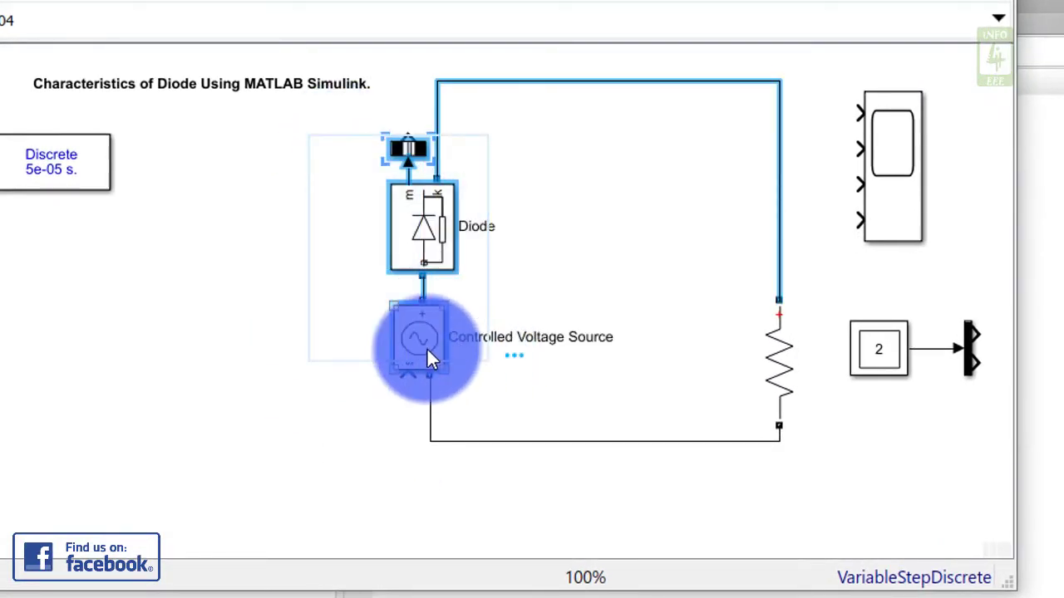
left_click_drag(426, 348, 517, 342)
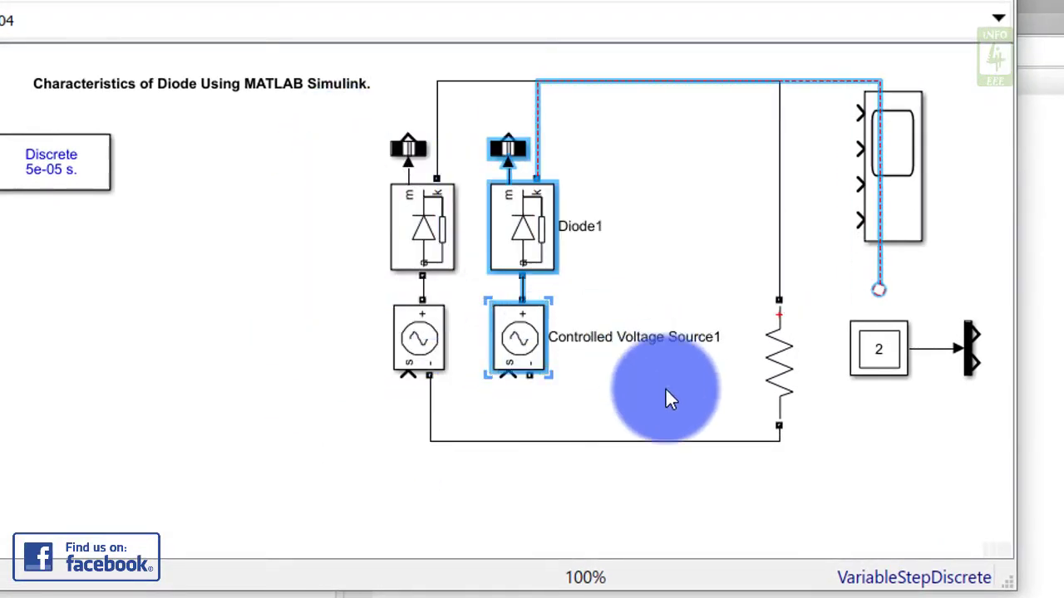
left_click_drag(600, 399, 509, 142)
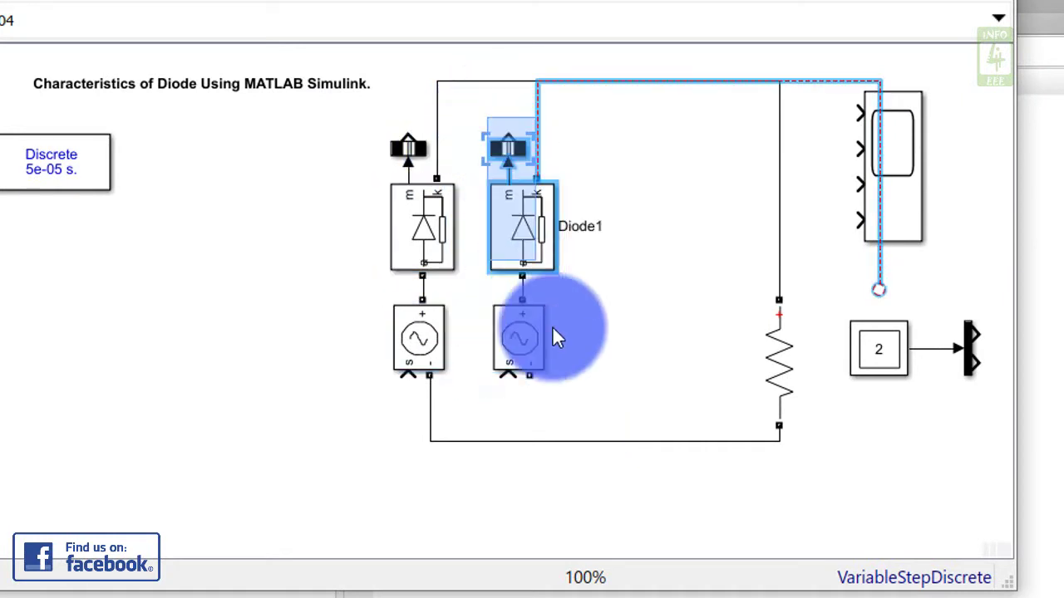
left_click_drag(552, 327, 565, 384)
left_click_drag(525, 344, 632, 346)
- Delete the unconnected wires left over at the cathodes of the two copied diodes
left_click(642, 110)
key("Delete")
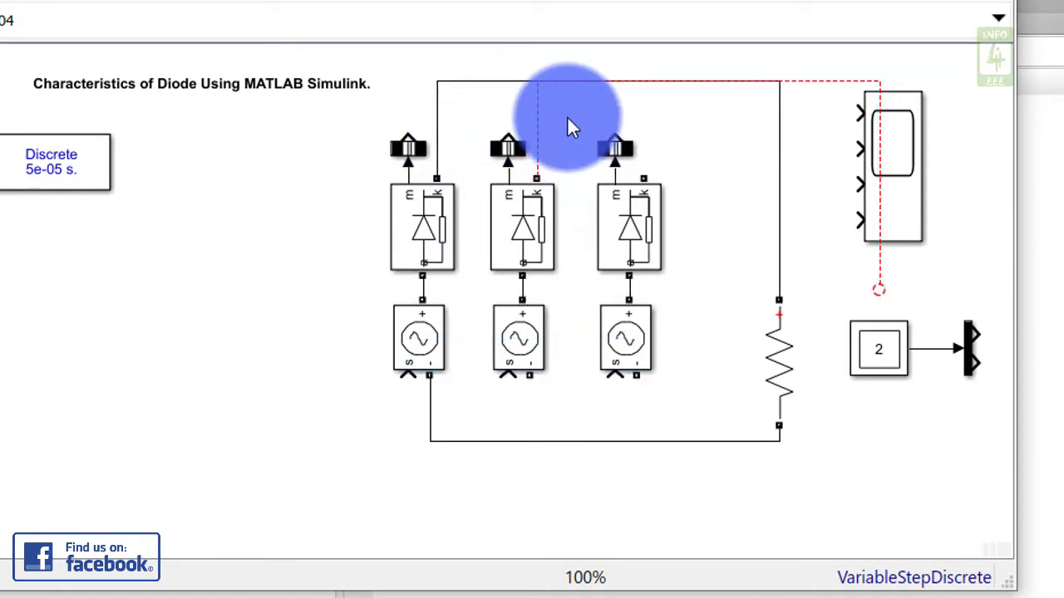
left_click(534, 105)
key("Delete")
- Connect the copied diodes' cathodes to the upper wire and the copied sources' negative terminals to the lower wire
left_click_drag(536, 177, 538, 81)
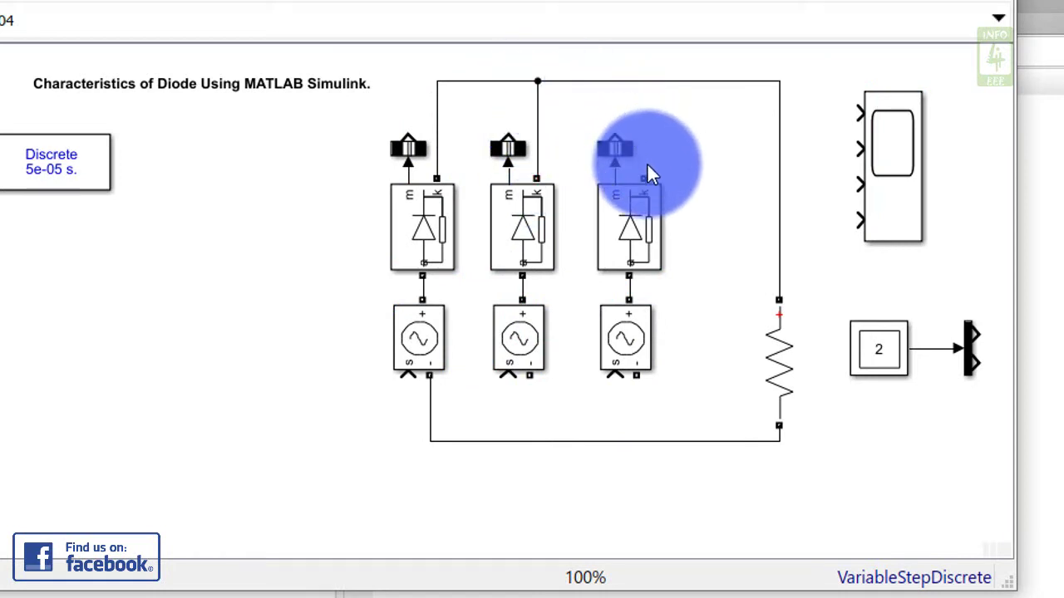
left_click_drag(644, 178, 643, 81)
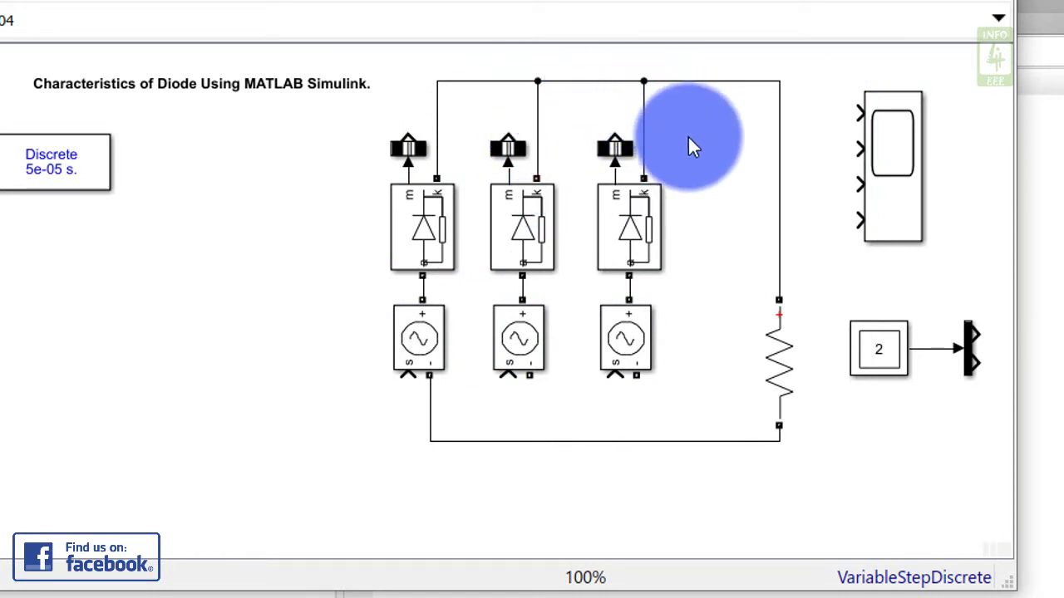
left_click_drag(529, 376, 530, 440)
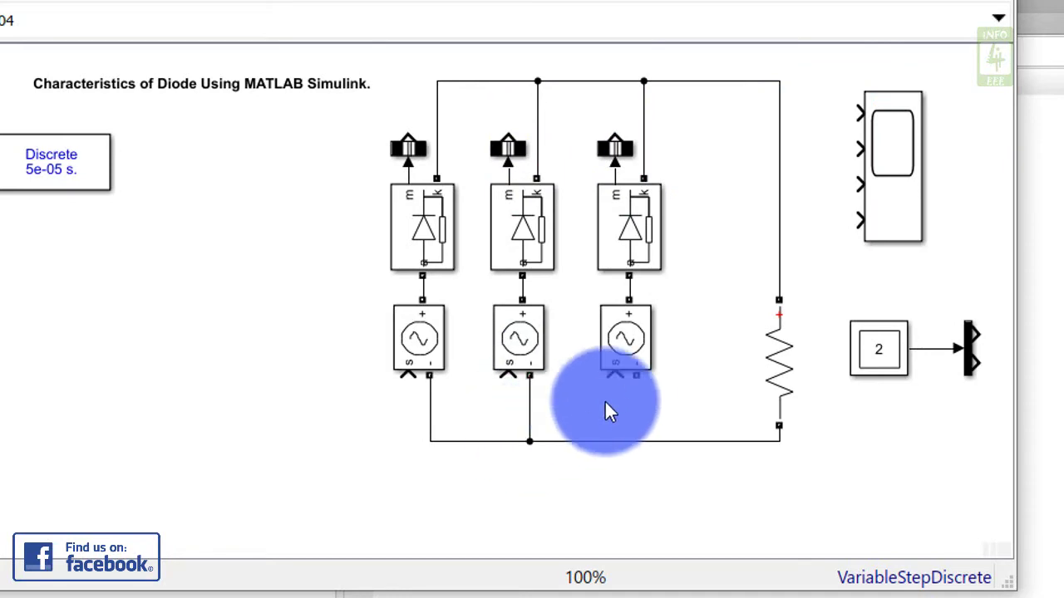
- Set the load resistor's resistance to 2 ohms and its measurements to Branch voltage and current
left_click(779, 378)
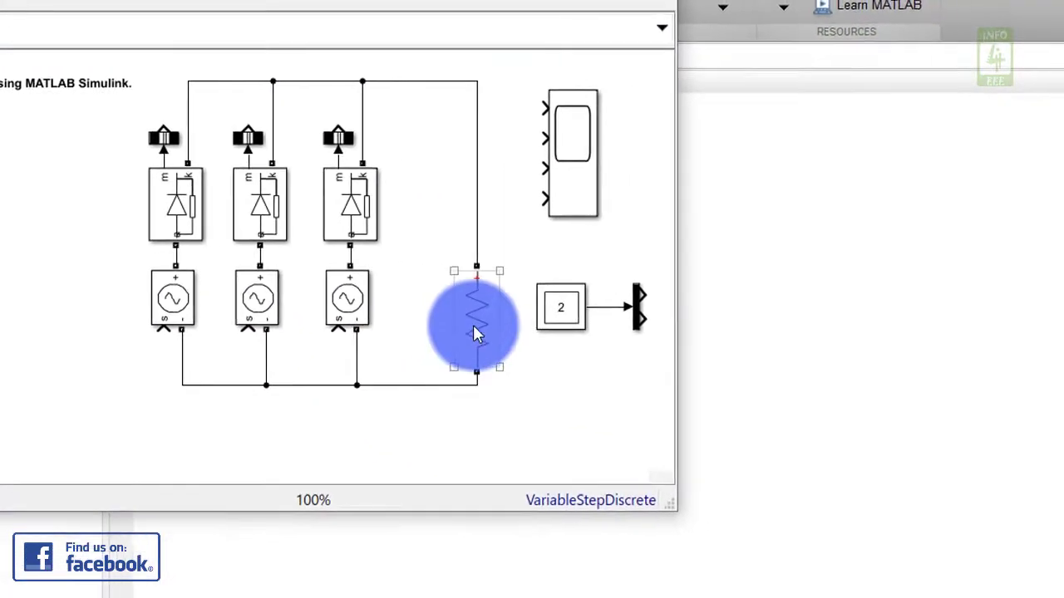
double_click(476, 328)
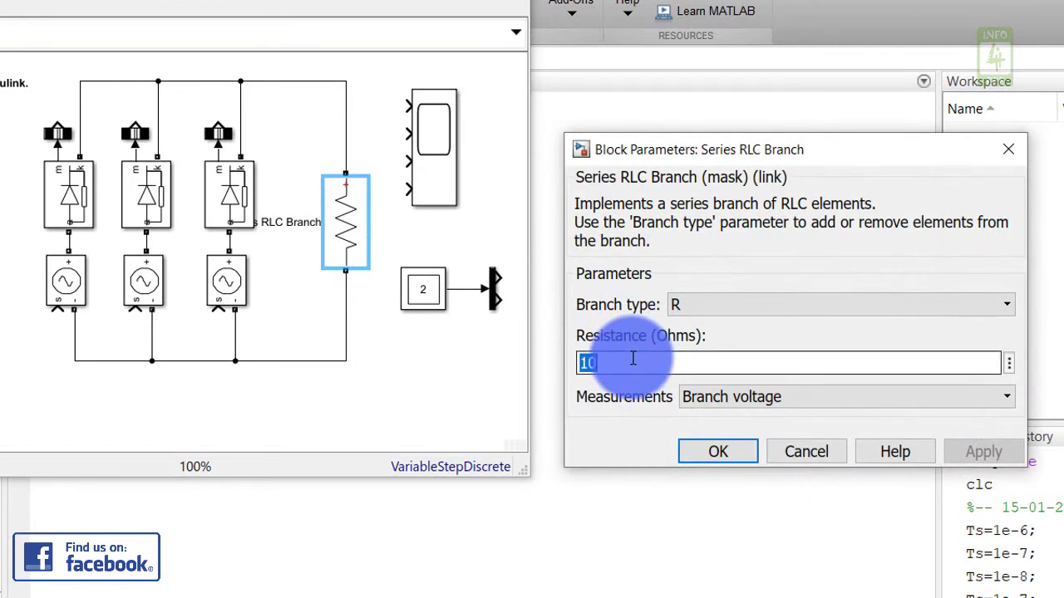
type("2")
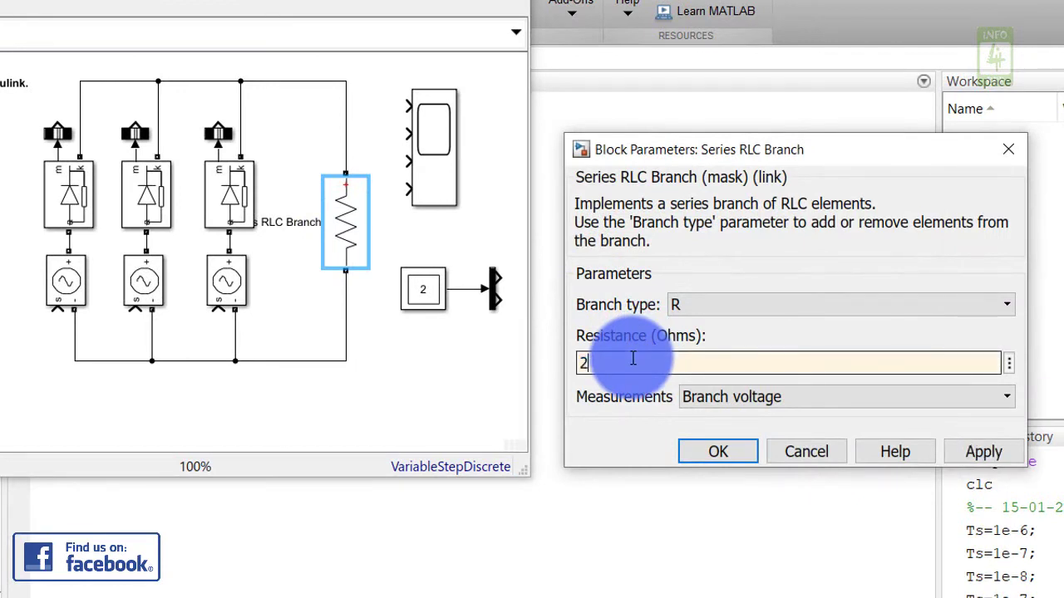
left_click(701, 400)
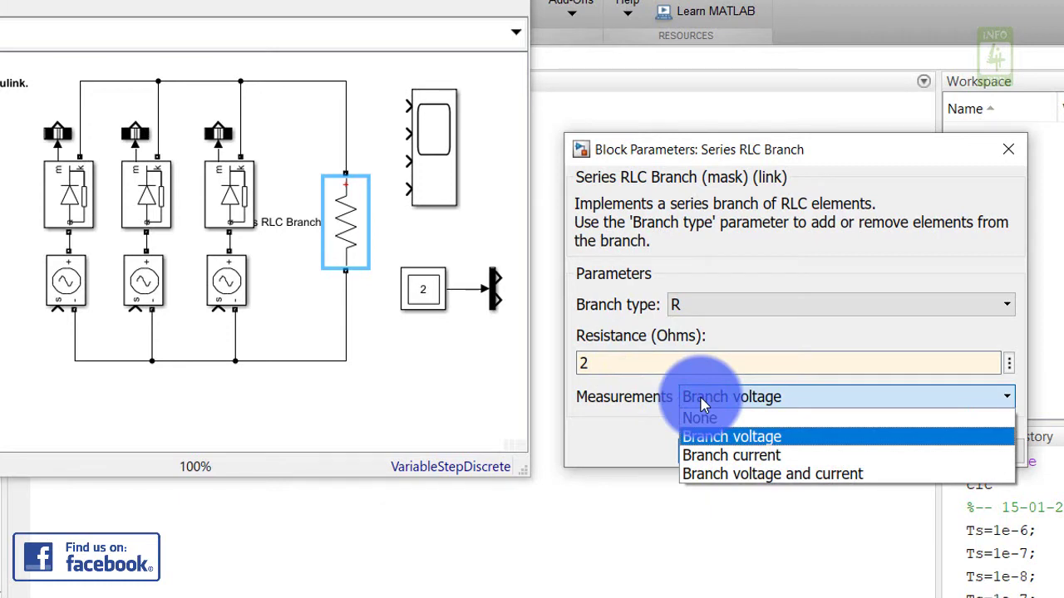
key("Down")
key("Down")
key("Return")
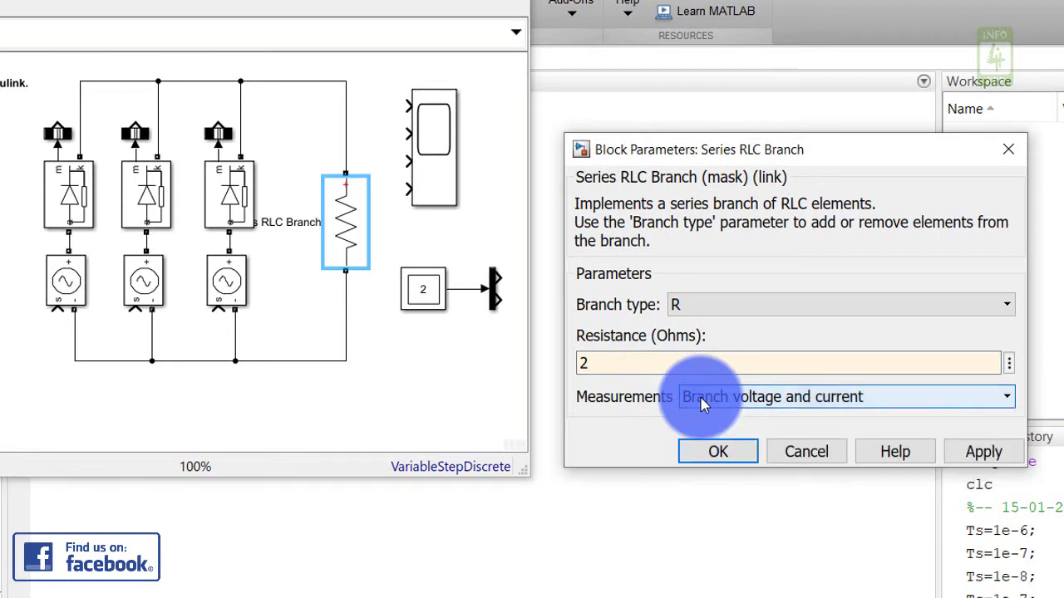
left_click(717, 452)
- Select the whole circuit with the scope and multimeter and move it lower, leaving space beneath the title
left_click_drag(47, 66, 499, 345)
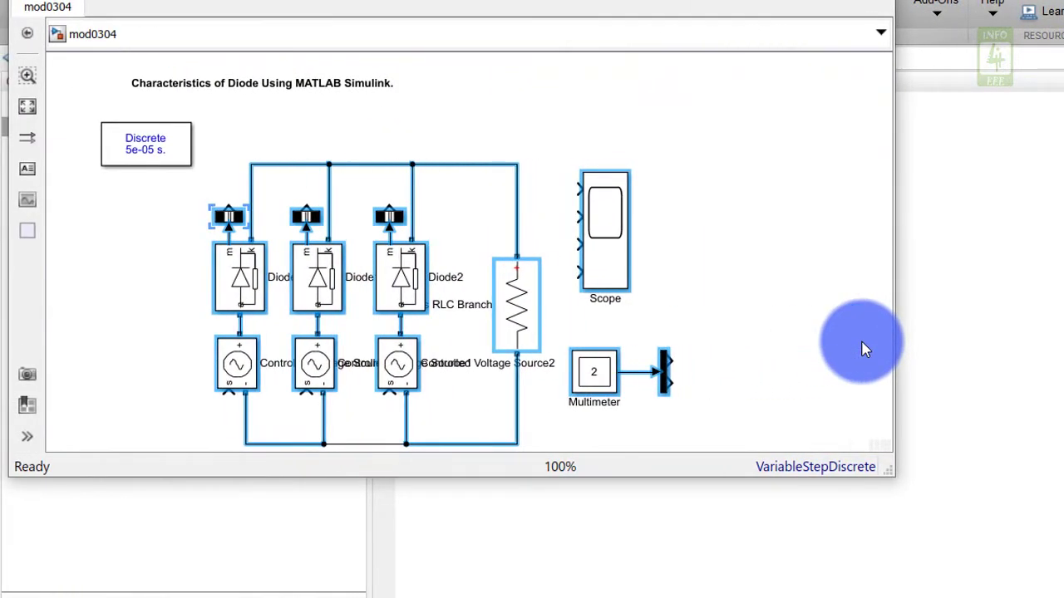
- Move the scope and the multimeter with its demux farther right, leaving wide space beside the load resistor
left_click_drag(732, 413, 597, 259)
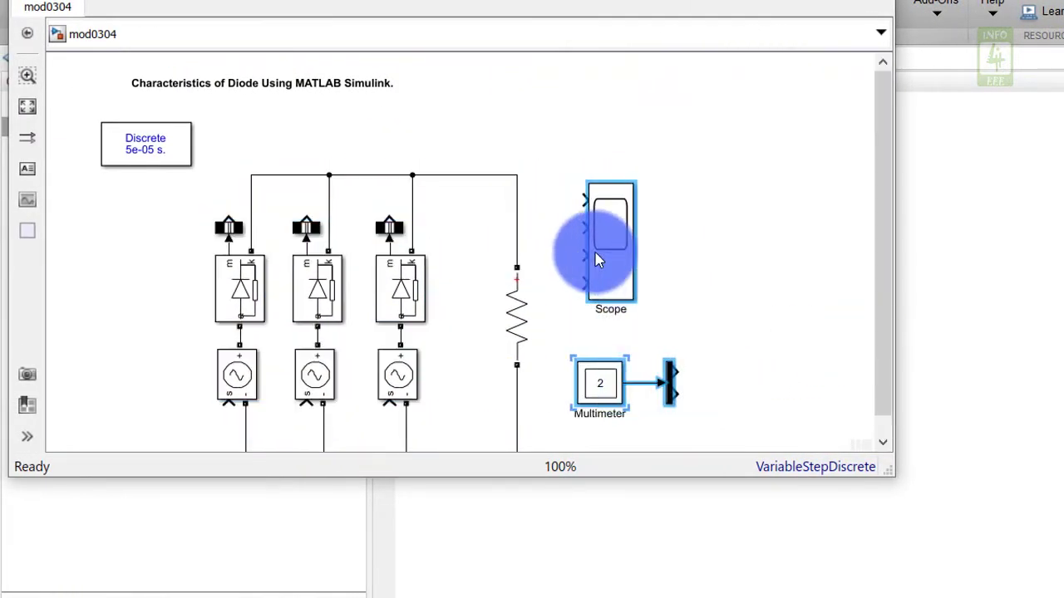
key("Right")
key("Right")
key("Right")
key("Right")
key("Right")
key("Right")
key("Right")
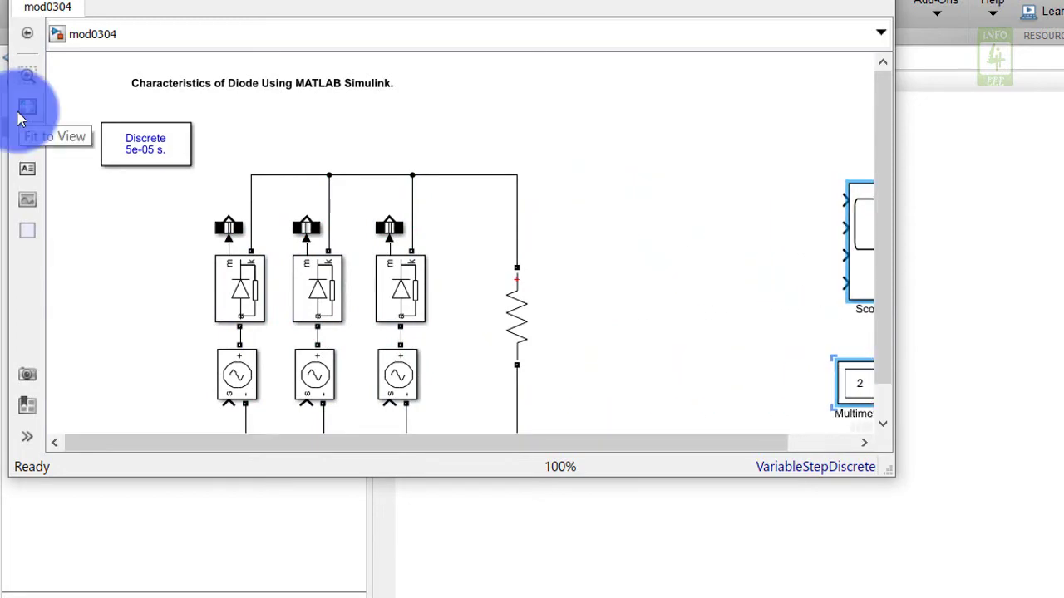
left_click(23, 116)
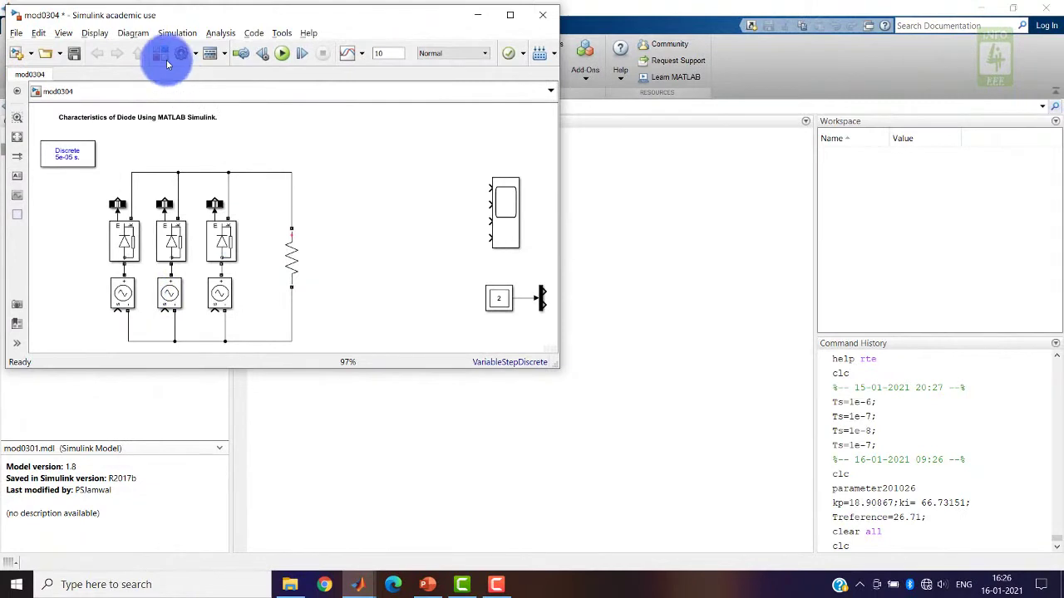
- Add a Step block from the Simulink Sources library and connect it to the first voltage source's control input
left_click(163, 56)
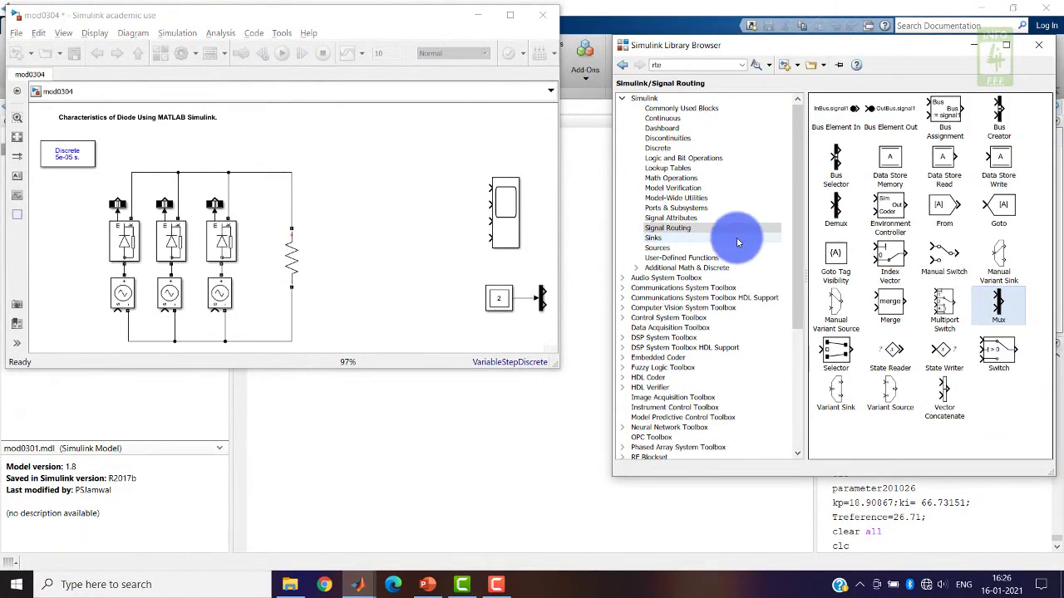
left_click(672, 248)
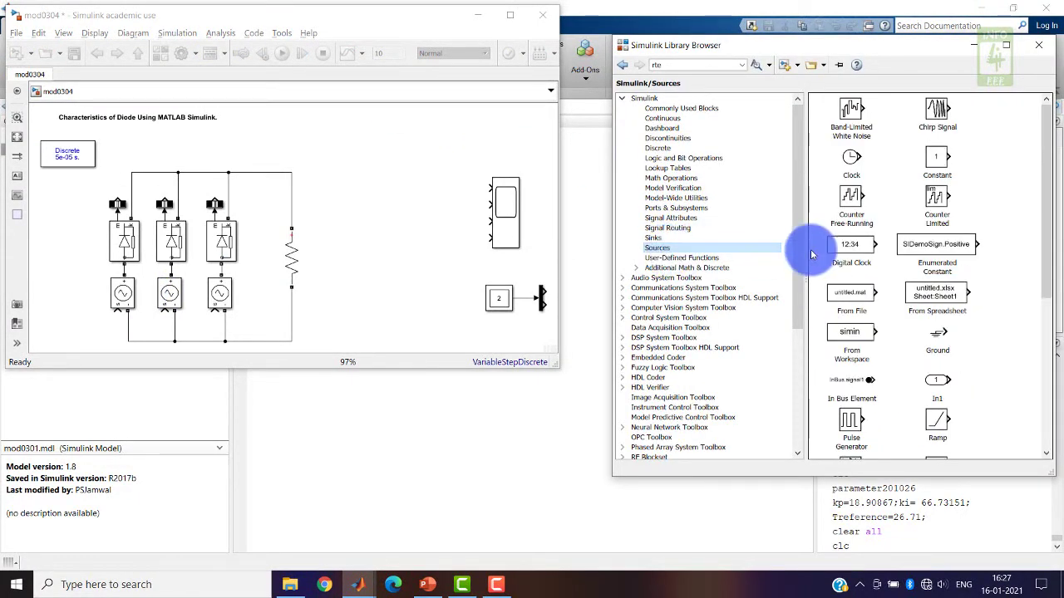
left_click_drag(1038, 263, 1054, 387)
left_click_drag(853, 382, 410, 335)
left_click_drag(208, 314, 101, 289)
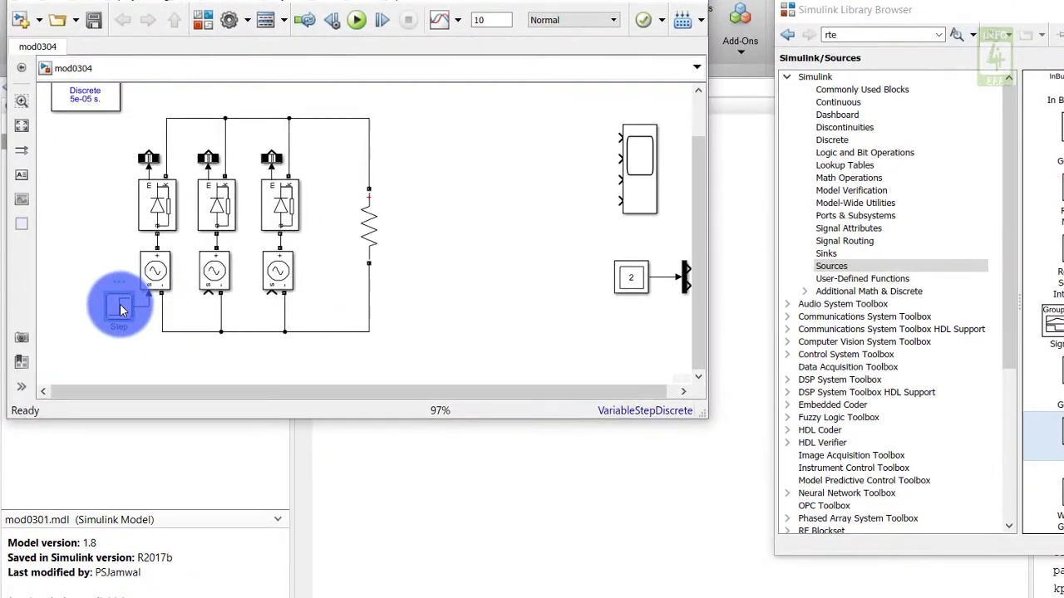
- Set the first Step block's final value to 4 and its sample time to Ts
double_click(121, 309)
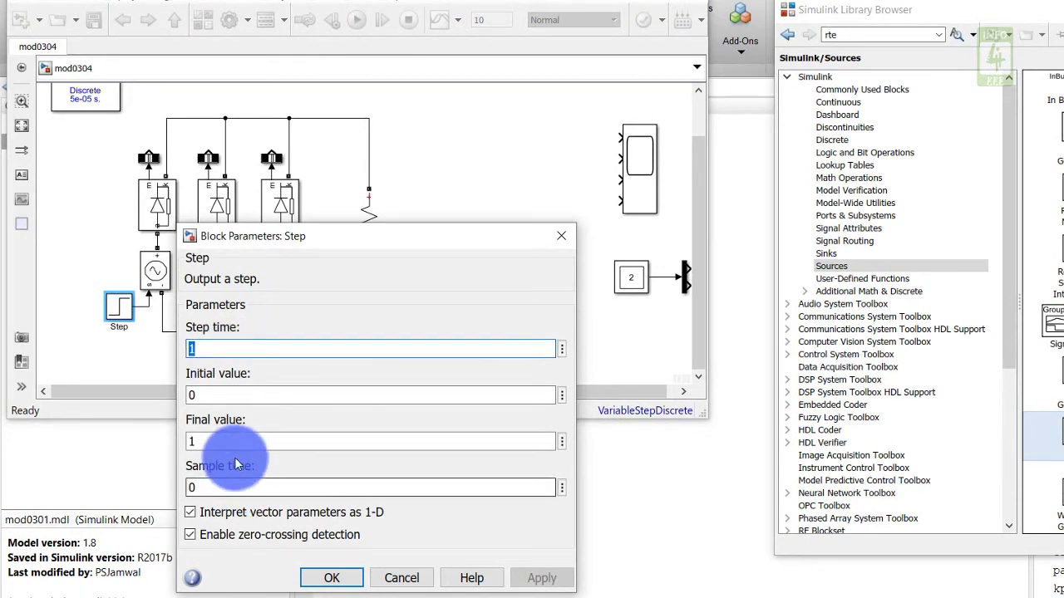
type("4")
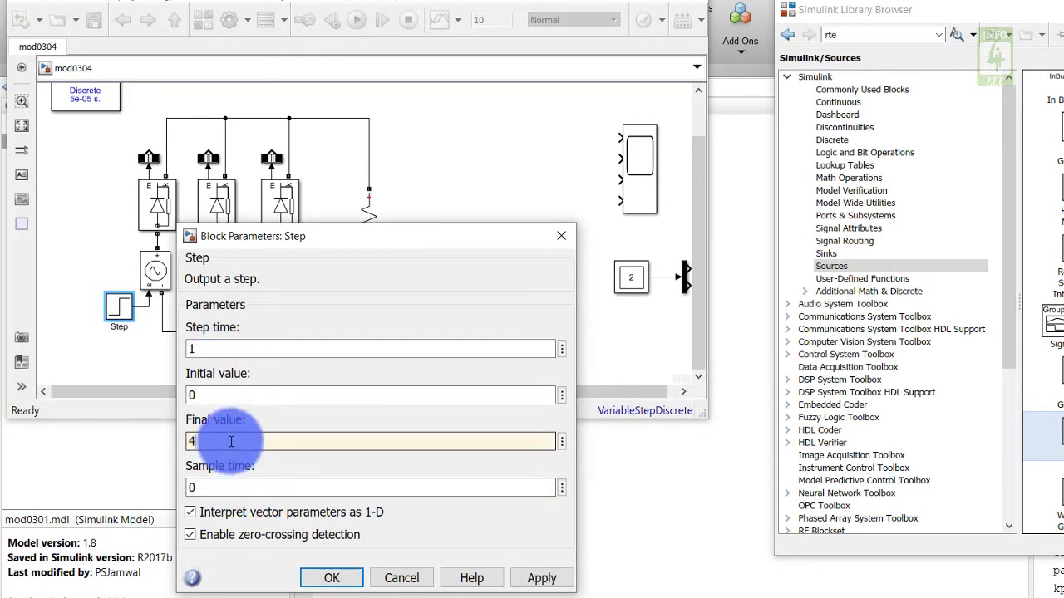
type("Ts")
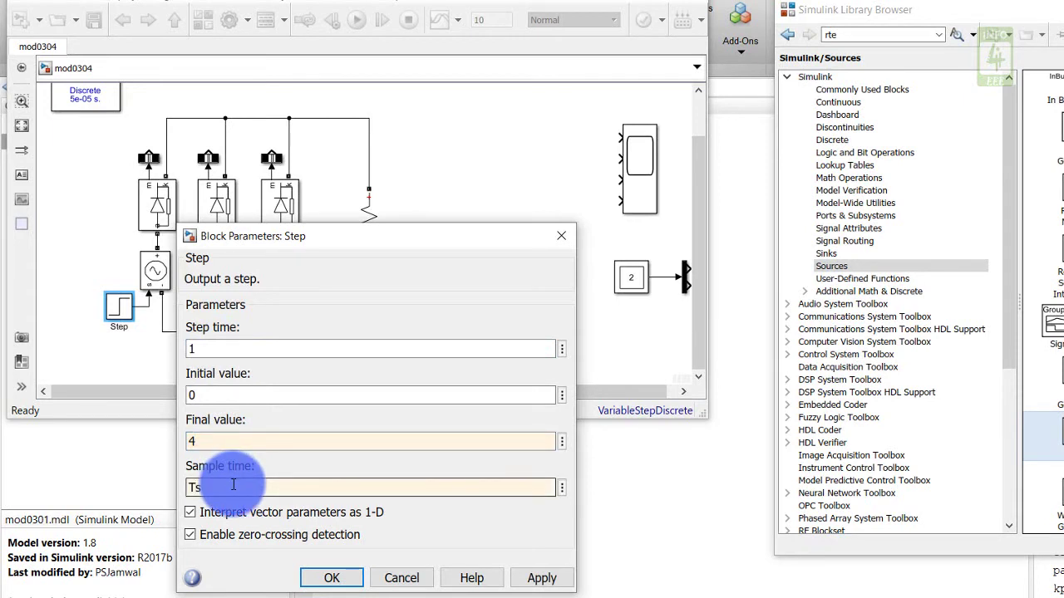
key("Return")
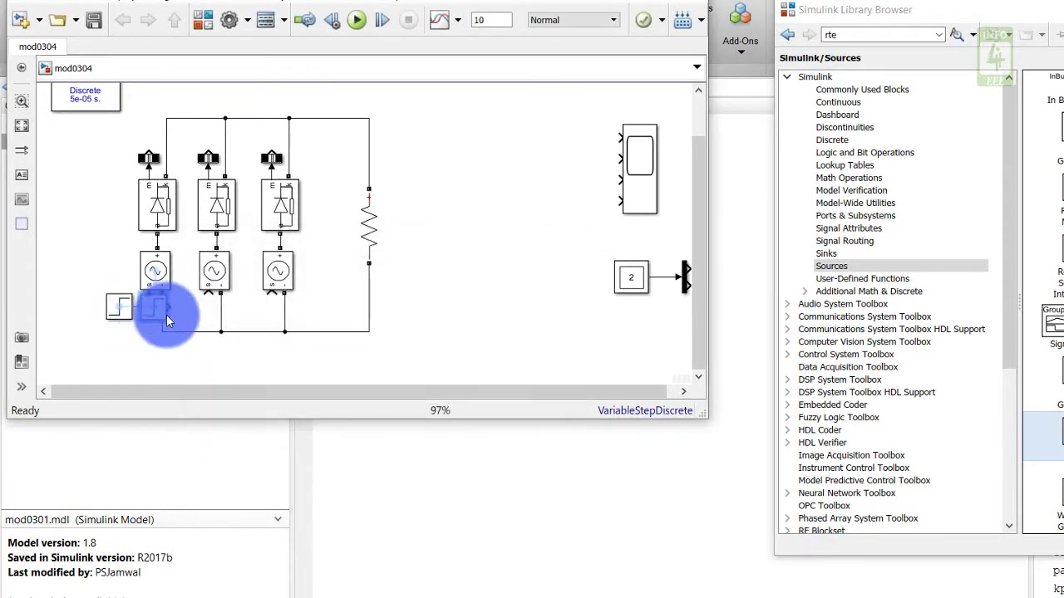
- Copy the Step block to the second source's control input, with step time 2 and final value 6
left_click_drag(120, 314, 198, 317)
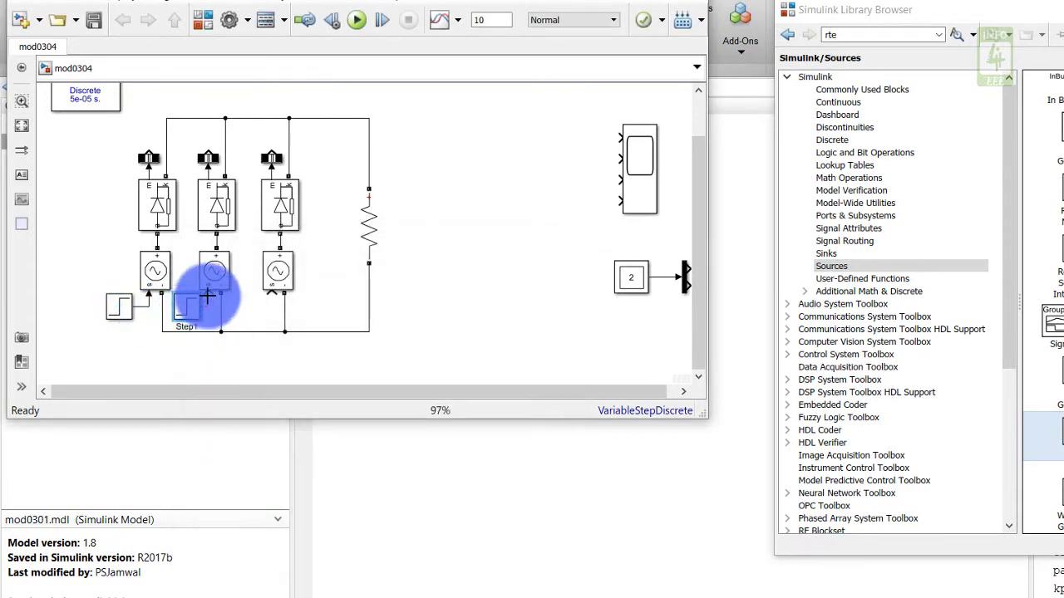
double_click(190, 299)
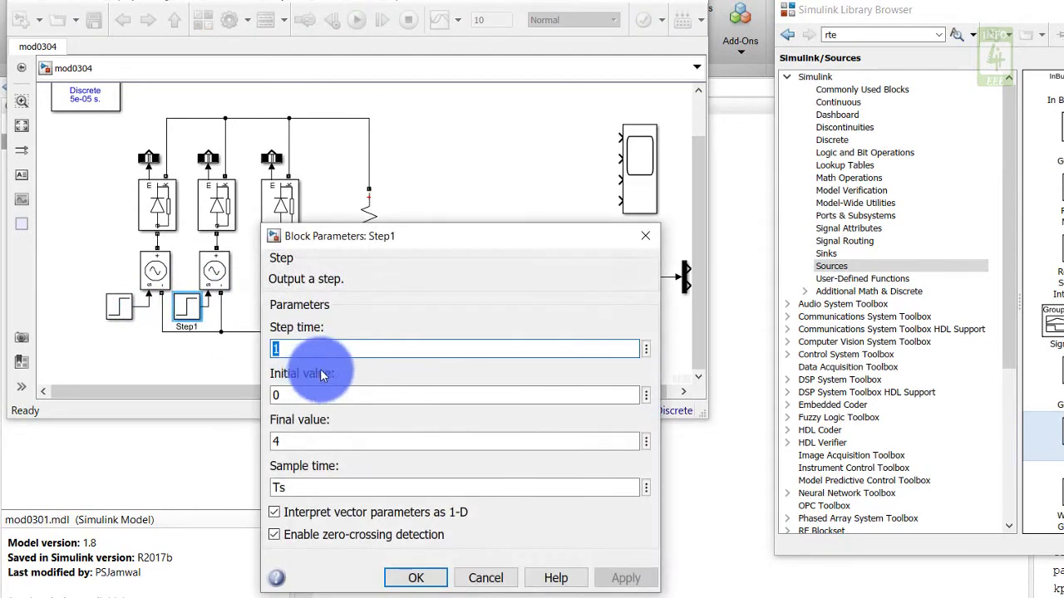
type("2")
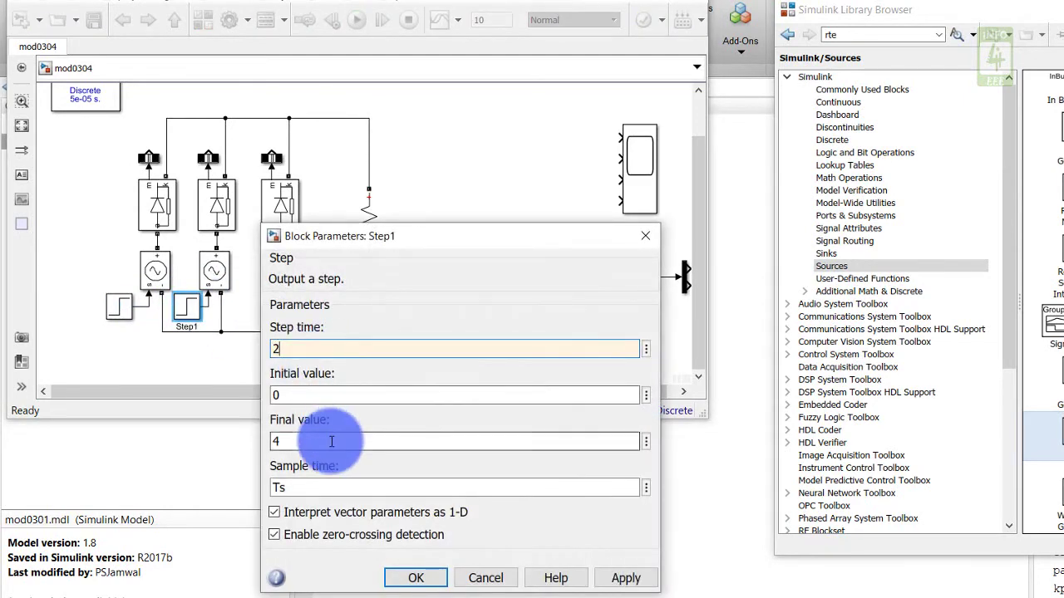
type("6")
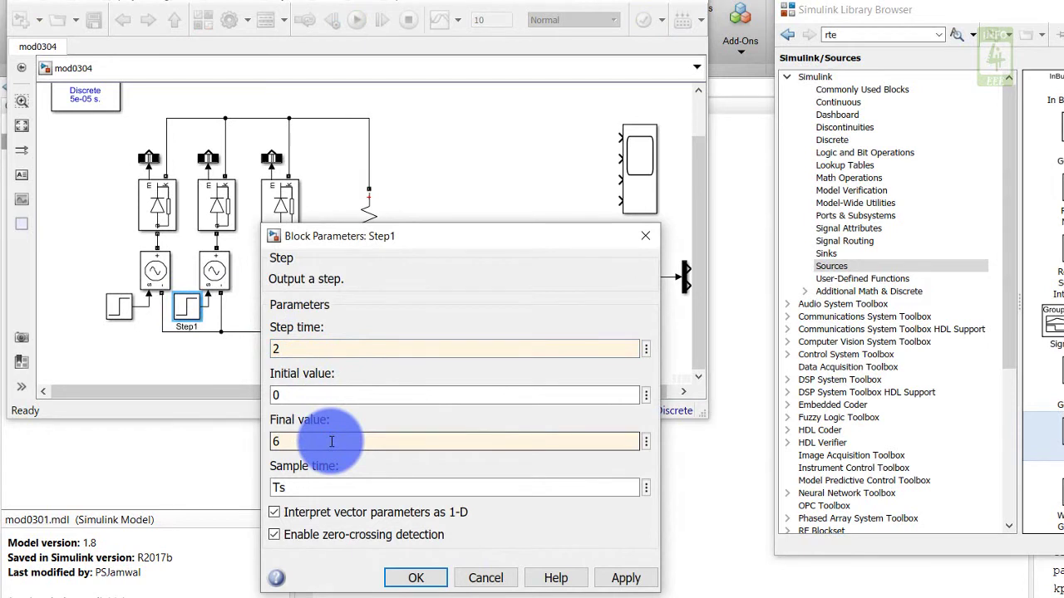
left_click(416, 578)
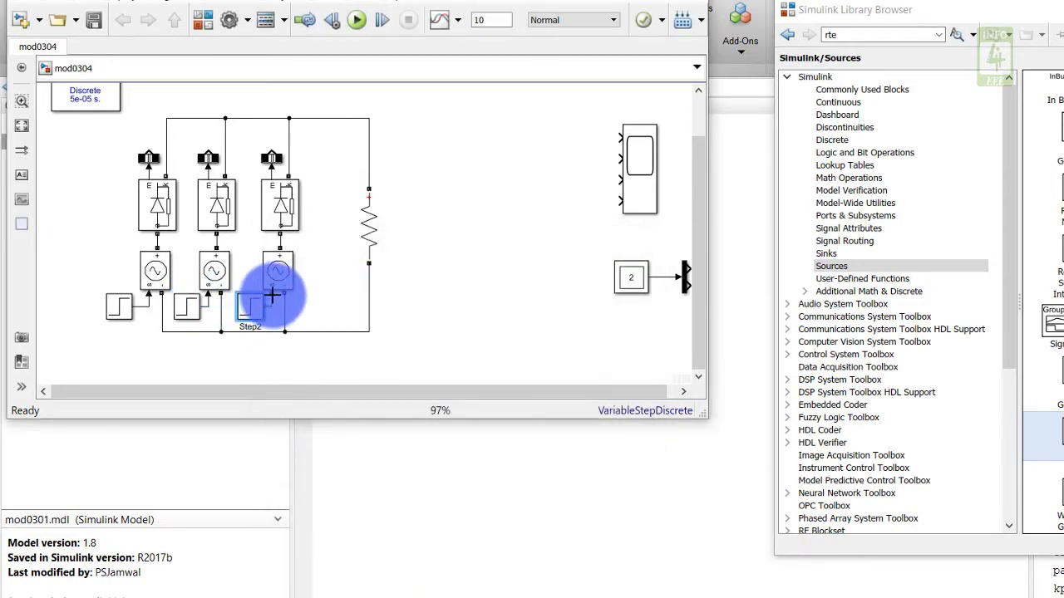
- Copy the Step block to the third source's control input, with step time 3 and final value 8
double_click(261, 307)
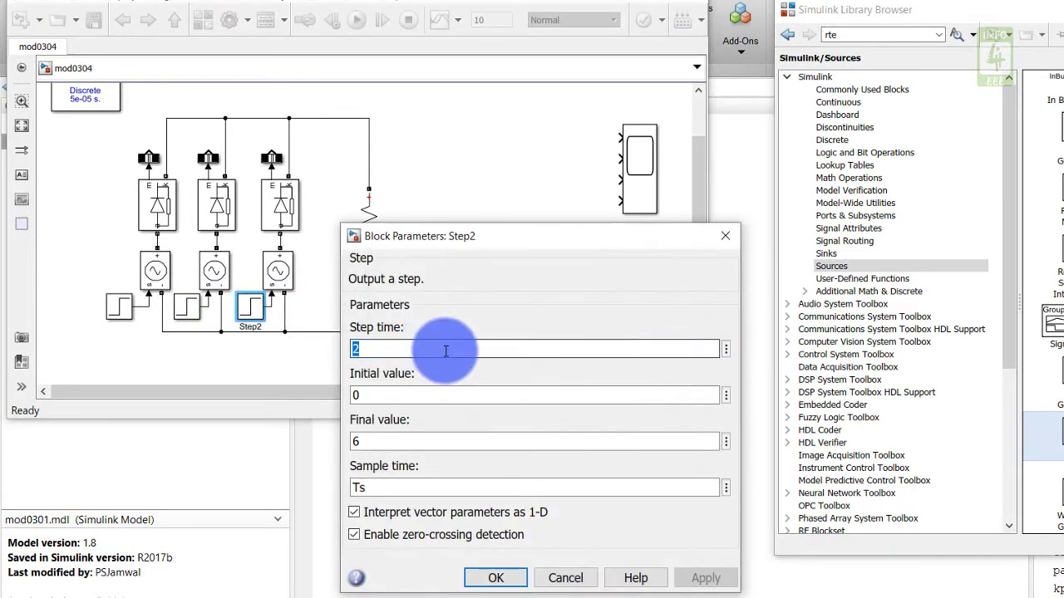
type("3")
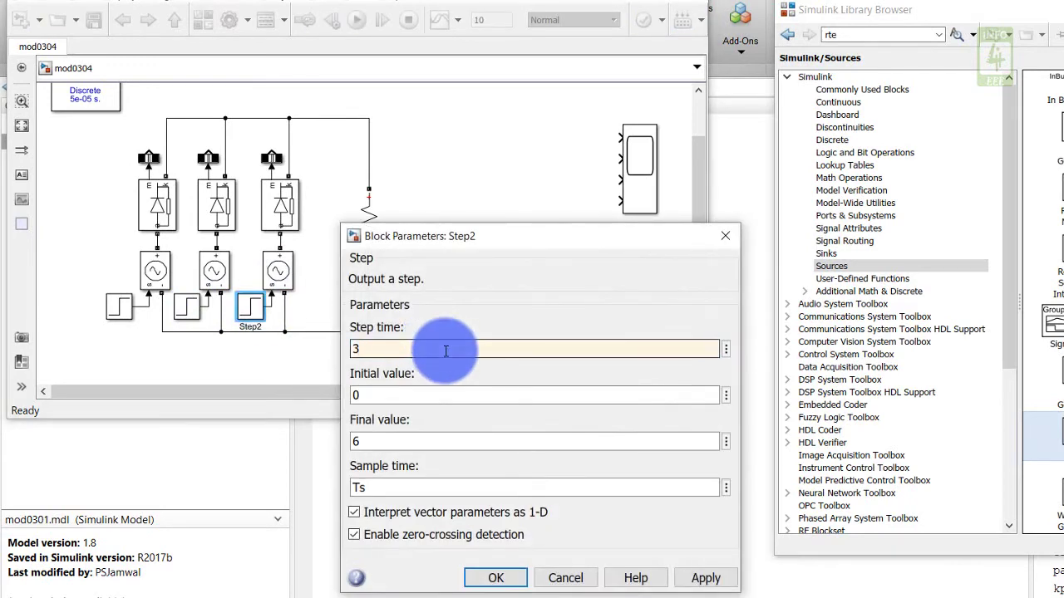
double_click(407, 442)
type("8")
left_click(503, 577)
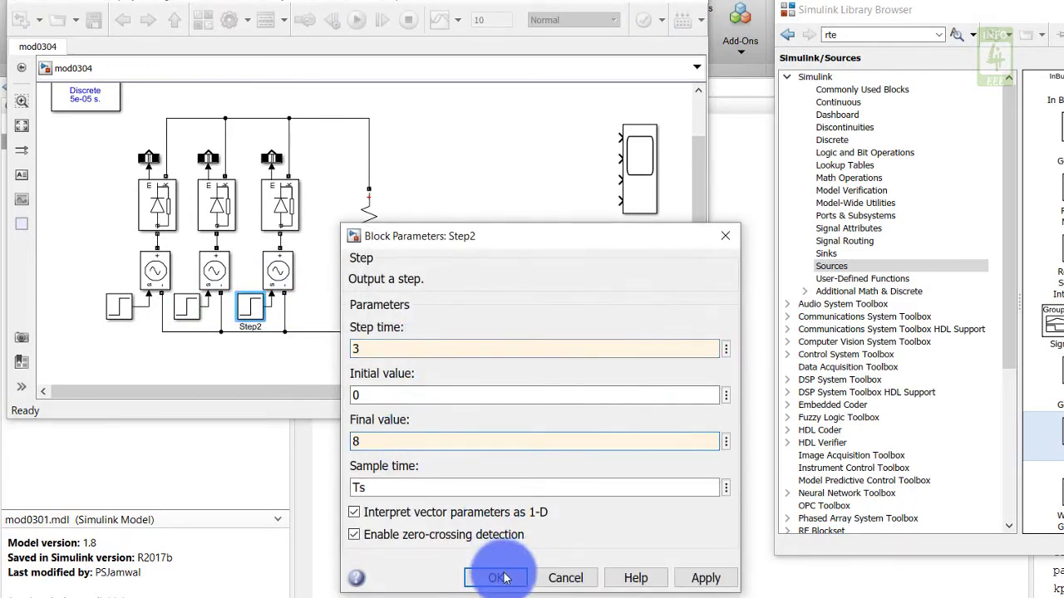
- Rename the three controlled voltage sources 4V, 6V and 8V, in order from the first branch
left_click(184, 273)
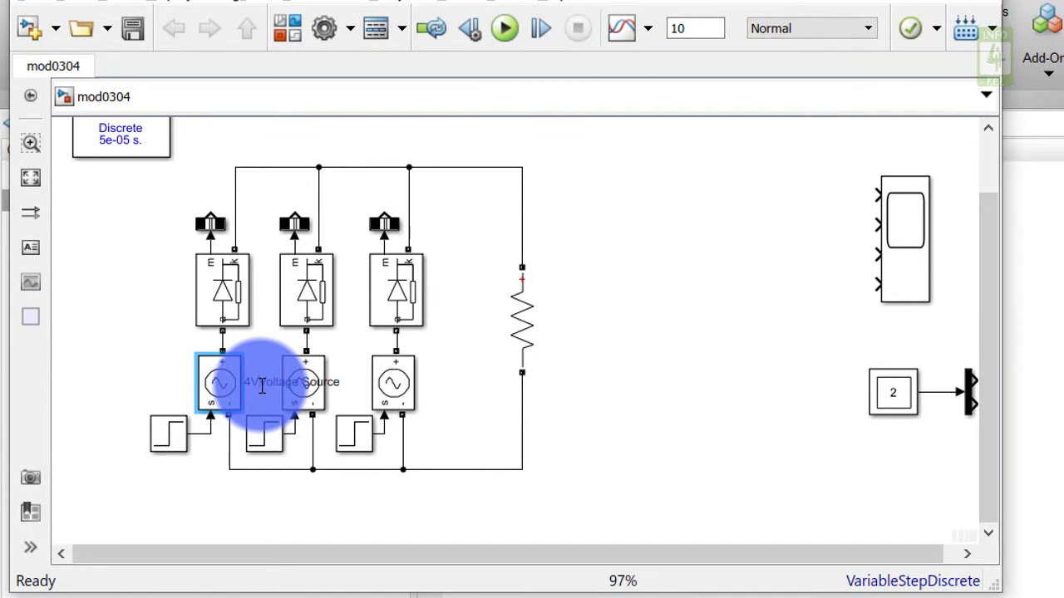
double_click(351, 380)
type("6V")
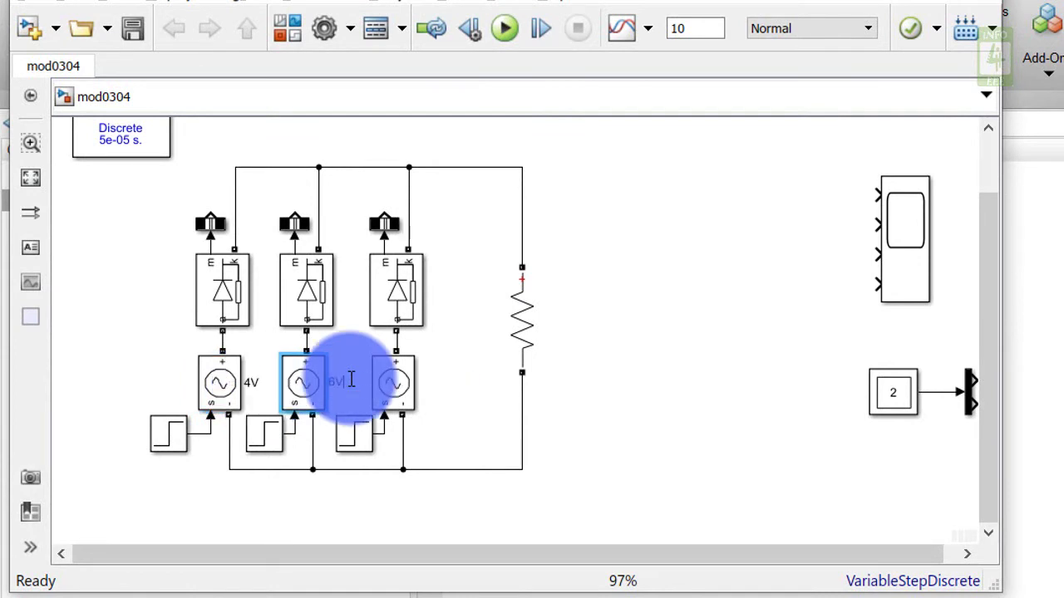
left_click(399, 376)
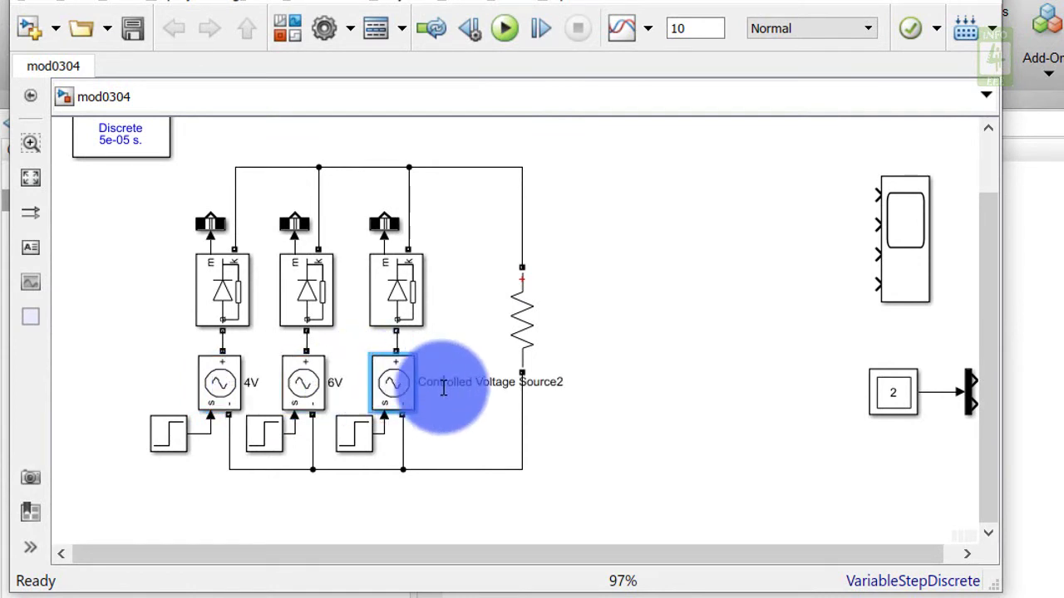
type("8V")
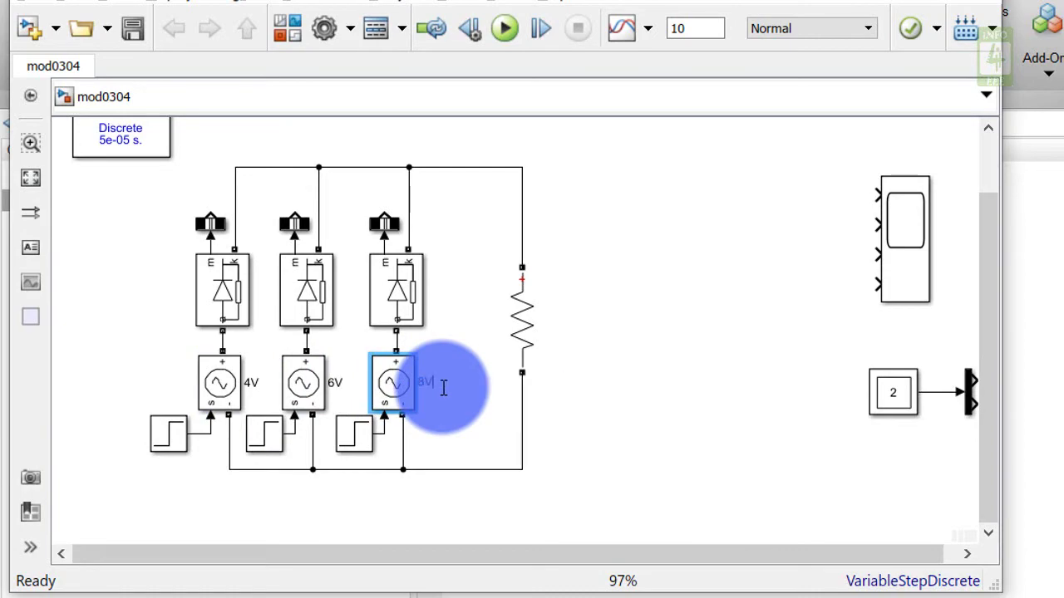
left_click(657, 363)
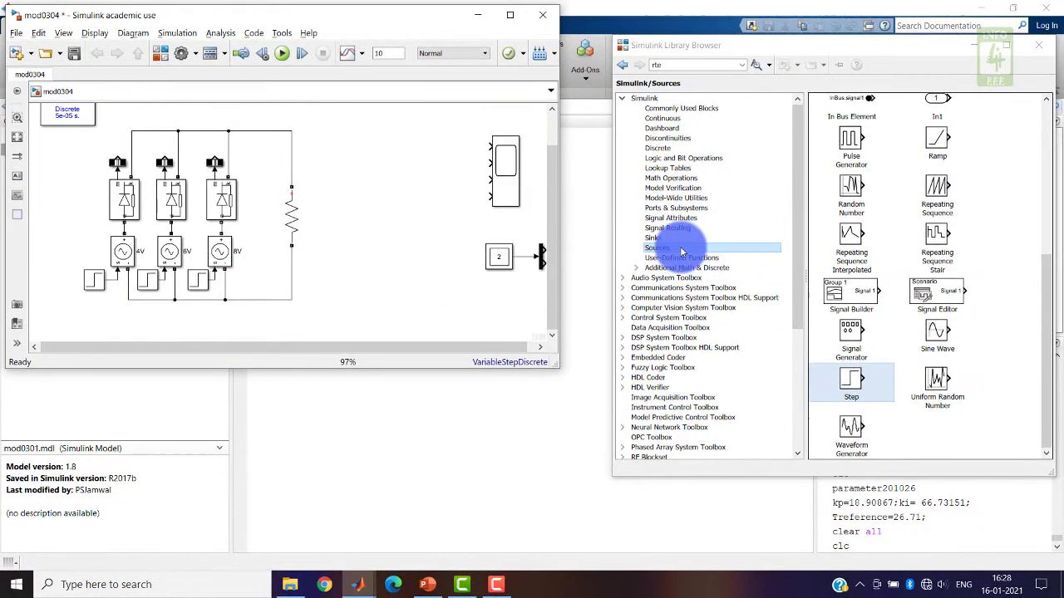
- Add a From block and a Goto block from the Signal Routing library between the resistor and the scope
left_click(670, 226)
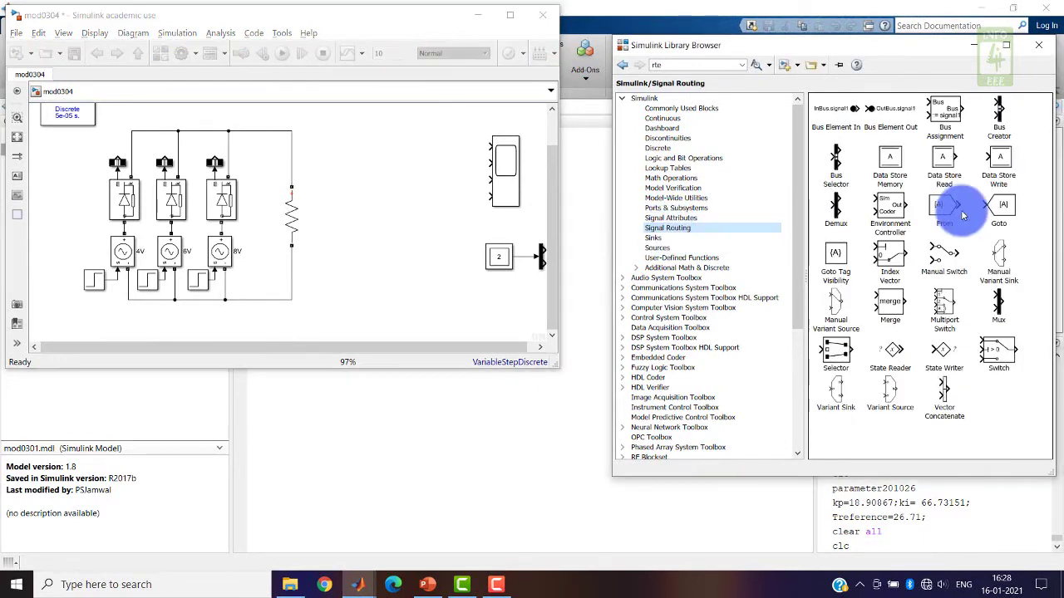
left_click(950, 214)
left_click_drag(945, 212, 370, 185)
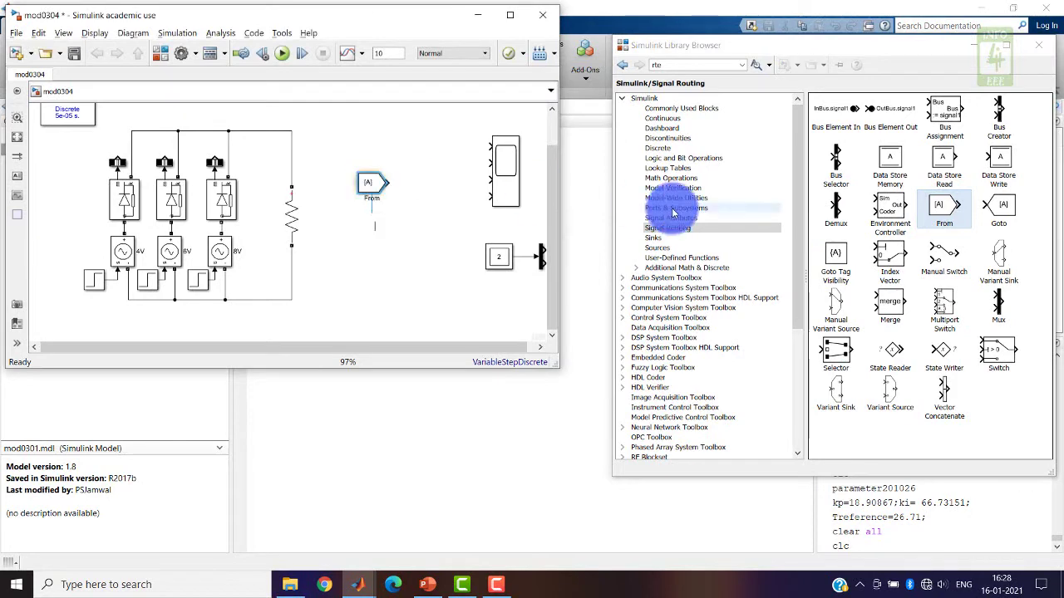
left_click(1007, 208)
left_click_drag(1009, 209, 322, 150)
left_click(693, 128)
- Rotate the Goto block counterclockwise and connect it to the bus selector output above the first diode
right_click(323, 150)
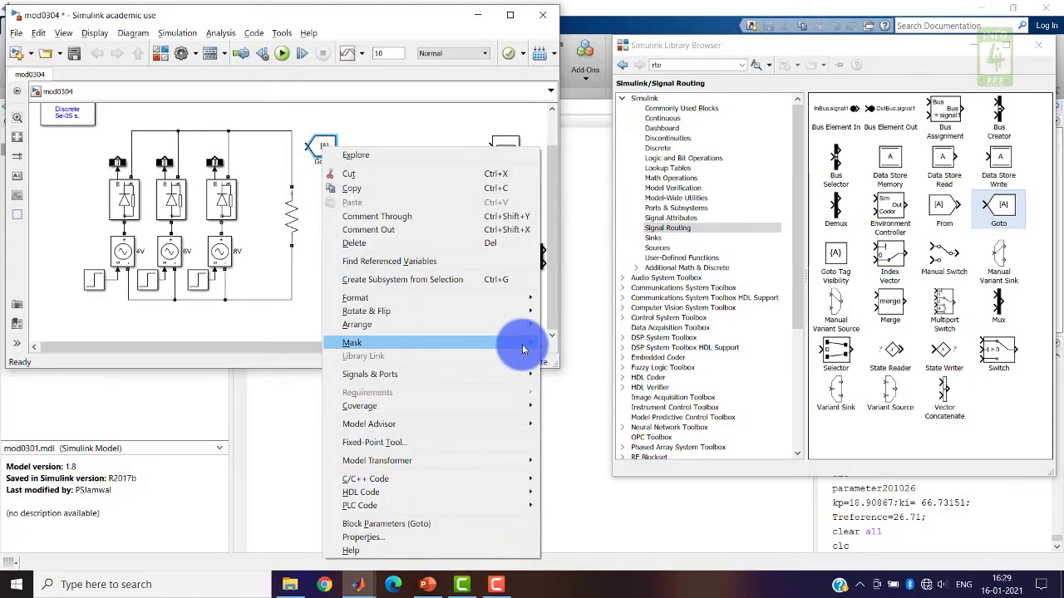
mouse_move(518, 310)
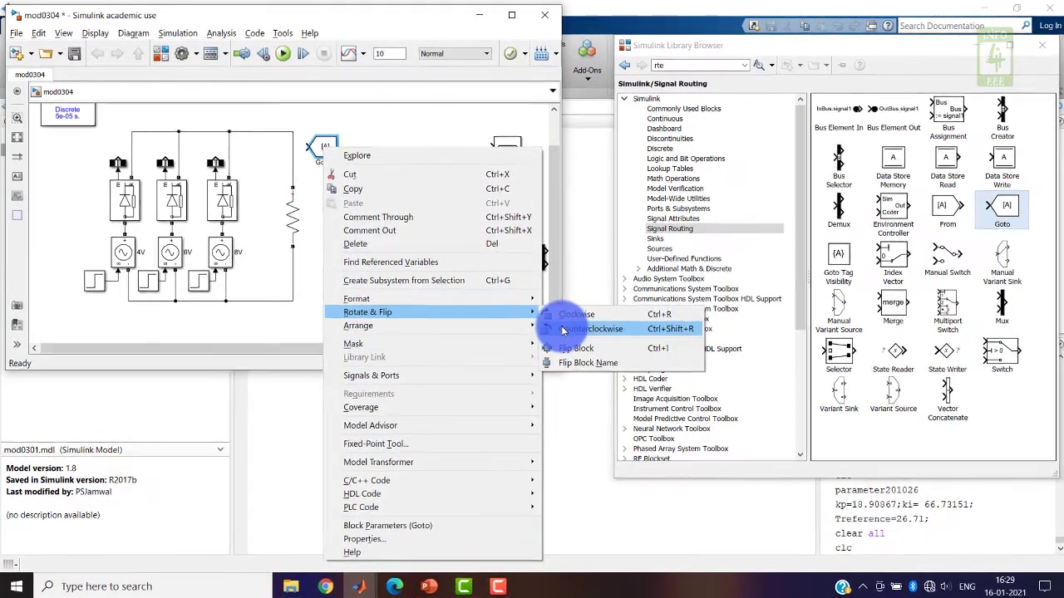
left_click(544, 325)
left_click_drag(336, 152, 123, 148)
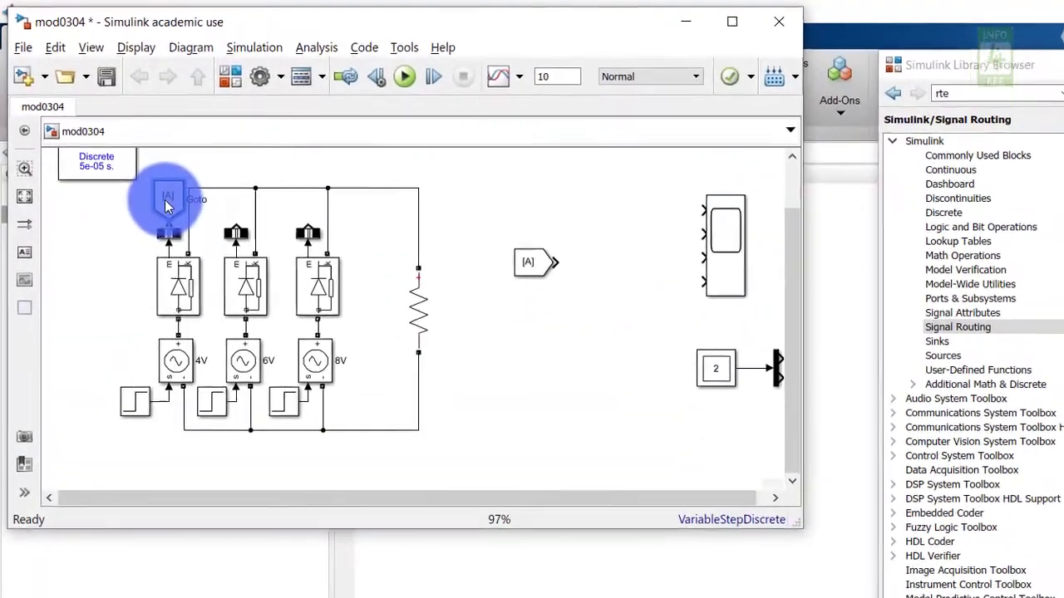
left_click_drag(173, 206, 178, 203)
- Set the tag of the Goto block above the first diode to D1
double_click(176, 202)
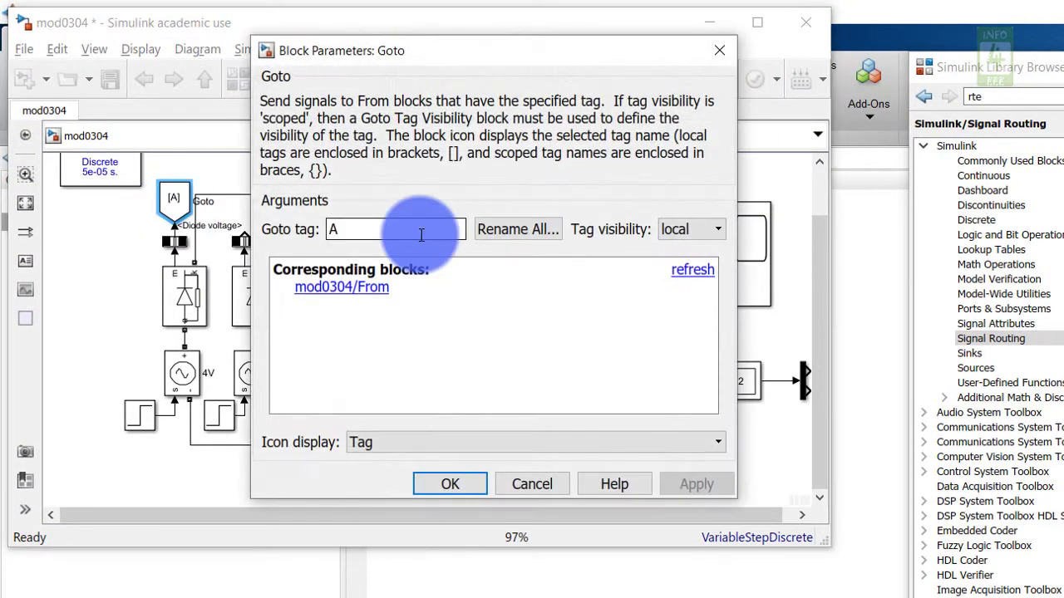
type("D1")
key("Return")
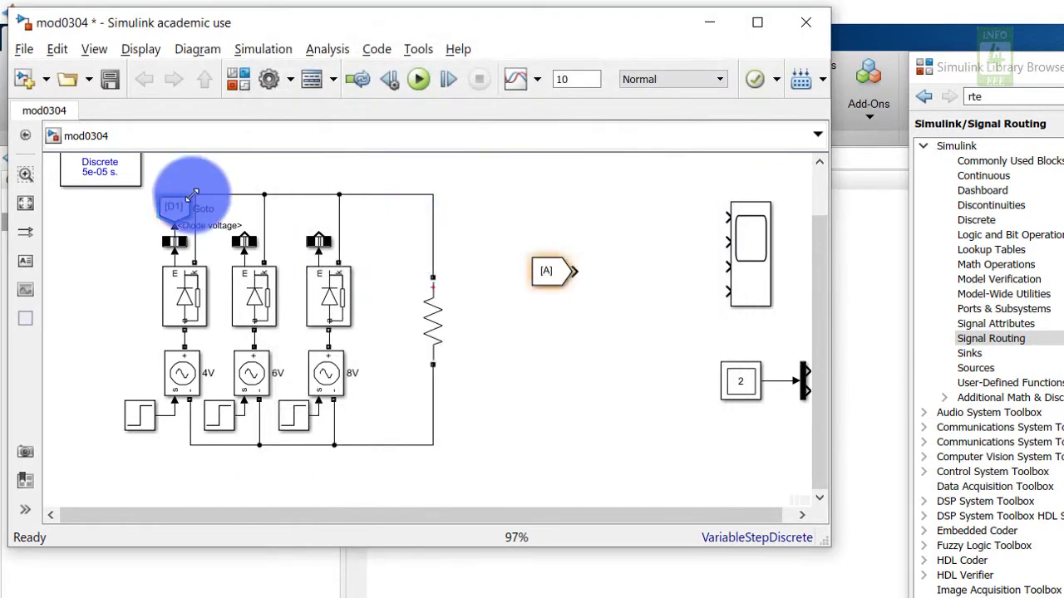
- Copy the D1 Goto block onto the second diode's bus selector output and set its tag to D2
left_click(332, 193)
scroll(145, 269, "up", 2)
left_click_drag(145, 272, 242, 270)
double_click(243, 269)
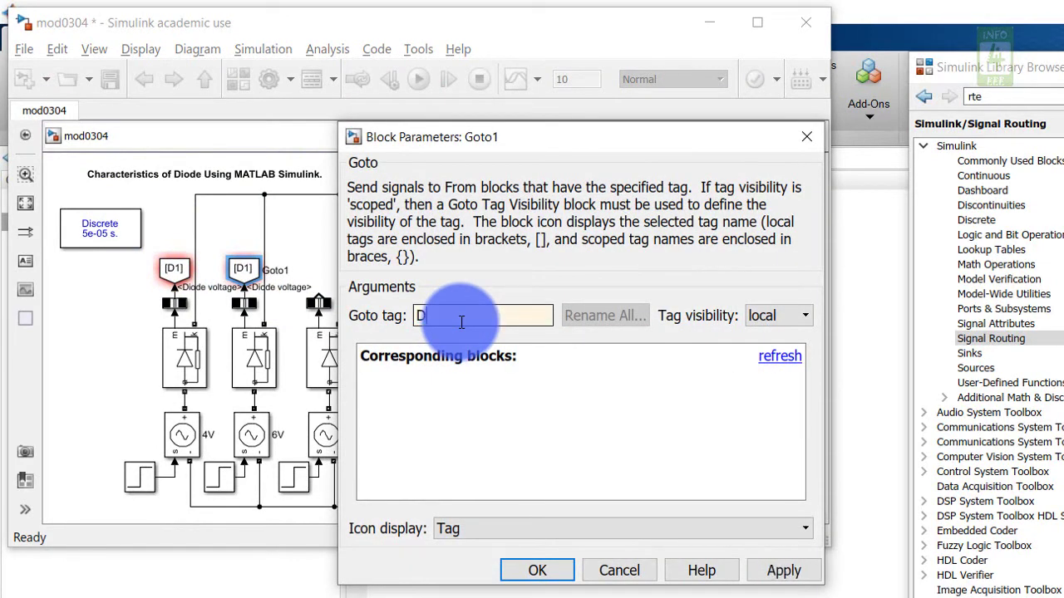
key("BackSpace")
type("2")
key("Return")
- Copy the D2 Goto block onto the third diode's bus selector output and set its tag to D3
left_click_drag(258, 281, 323, 279)
double_click(318, 268)
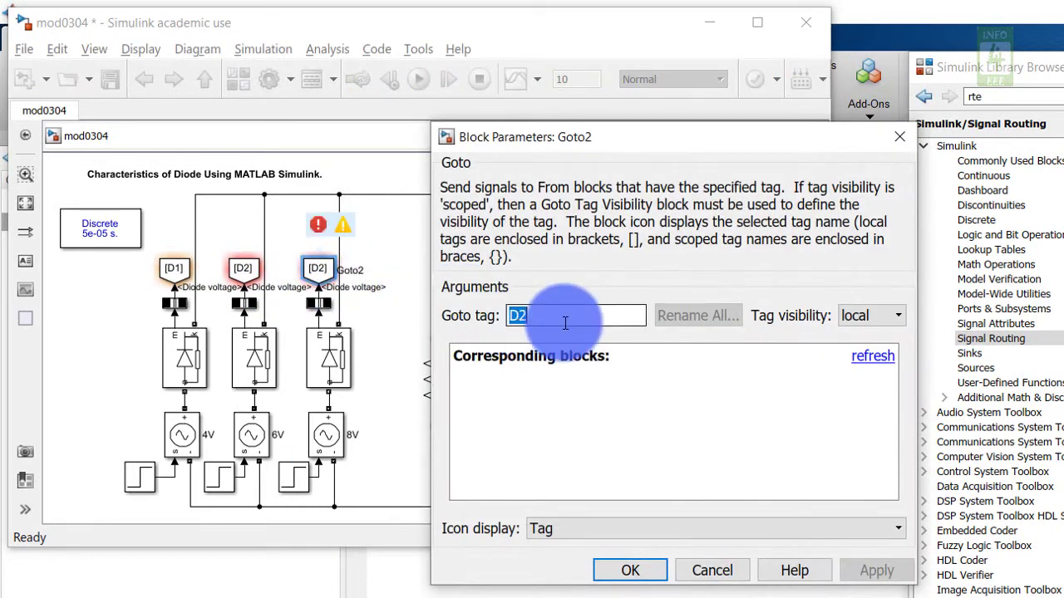
type("D3")
key("Return")
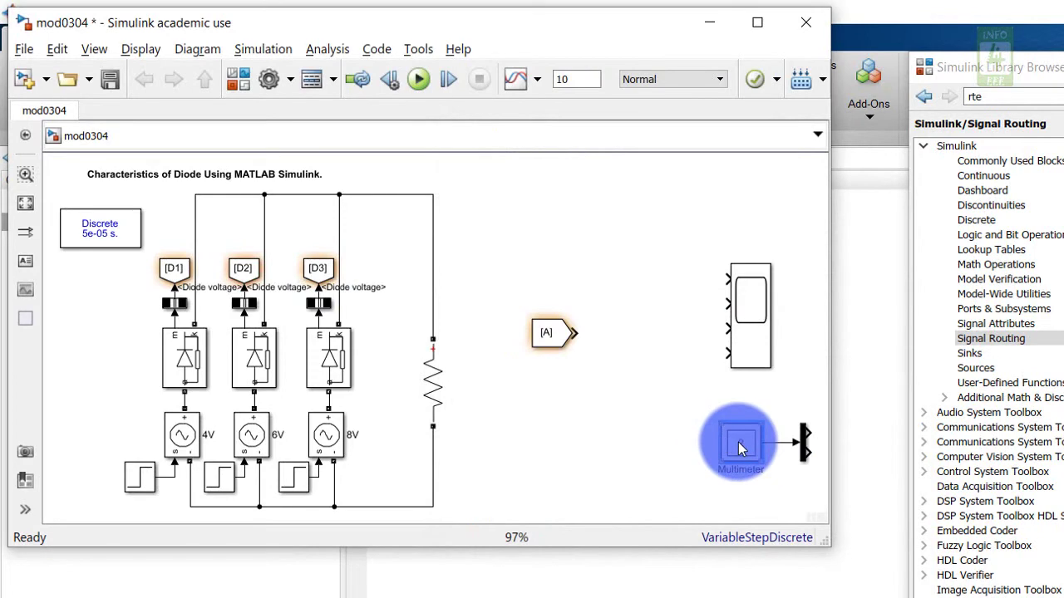
double_click(742, 449)
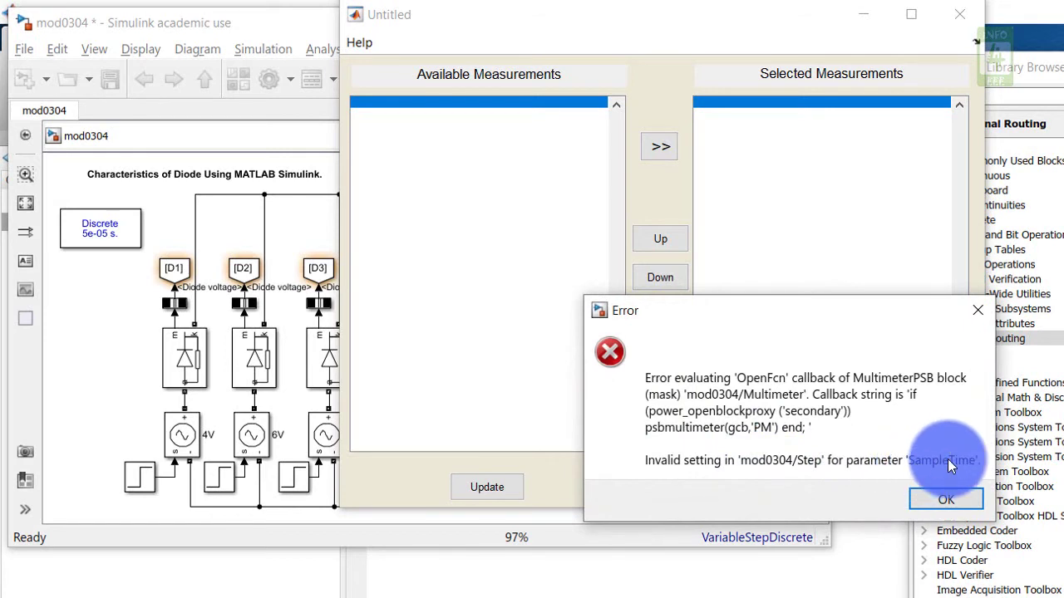
left_click(939, 507)
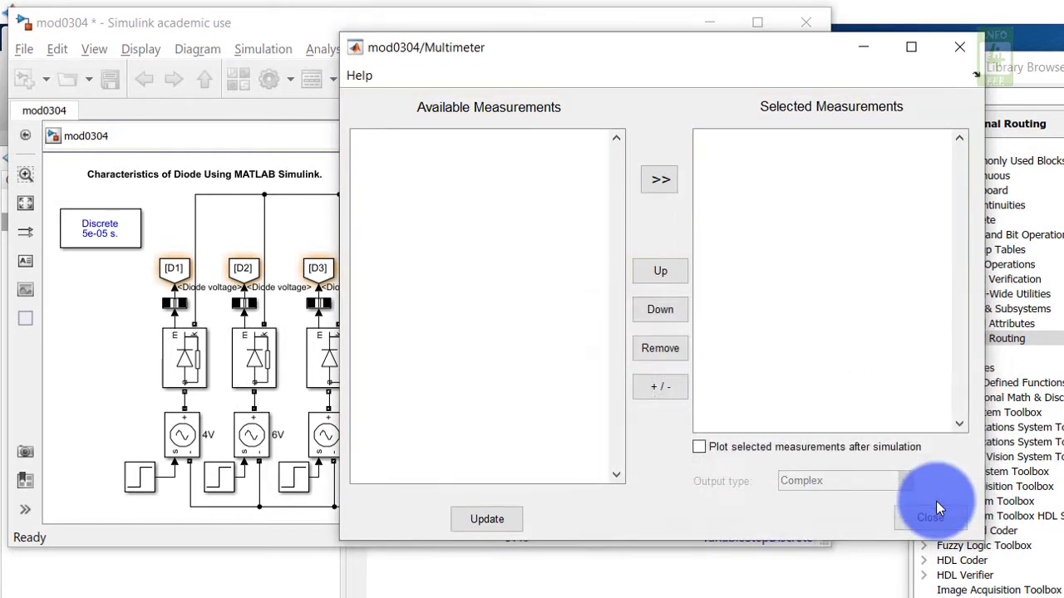
left_click(937, 514)
left_click(749, 567)
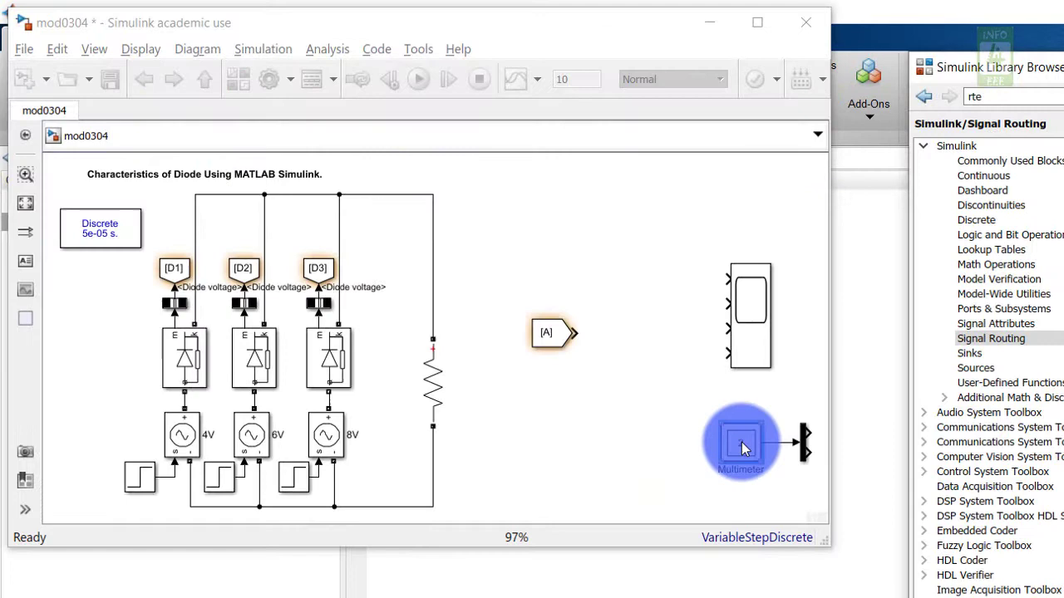
- Open the Multimeter block and remove the Ub: Series RLC Branch measurement from its selected measurements
double_click(742, 444)
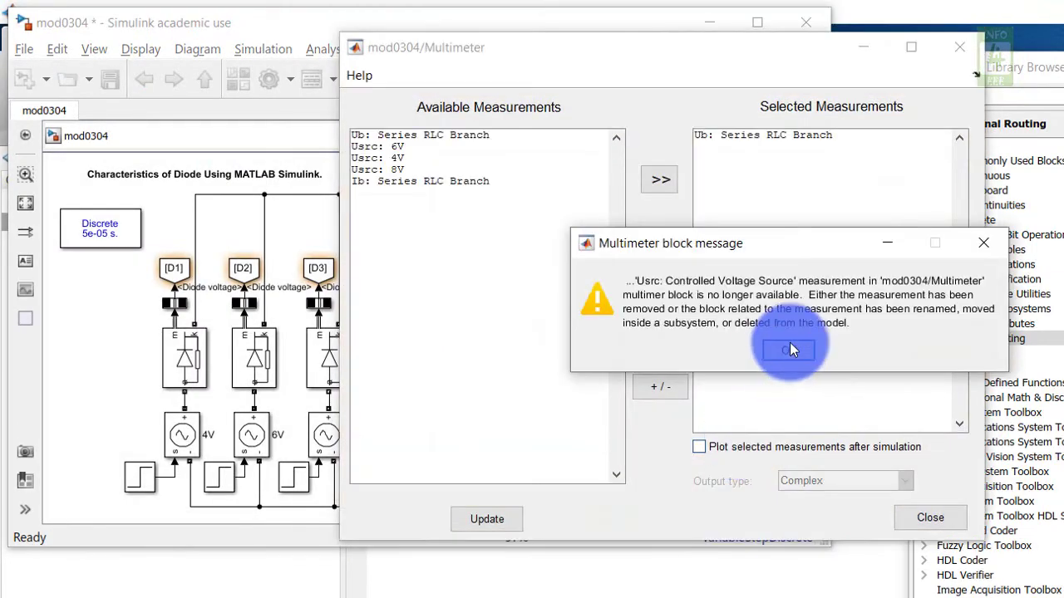
left_click(790, 344)
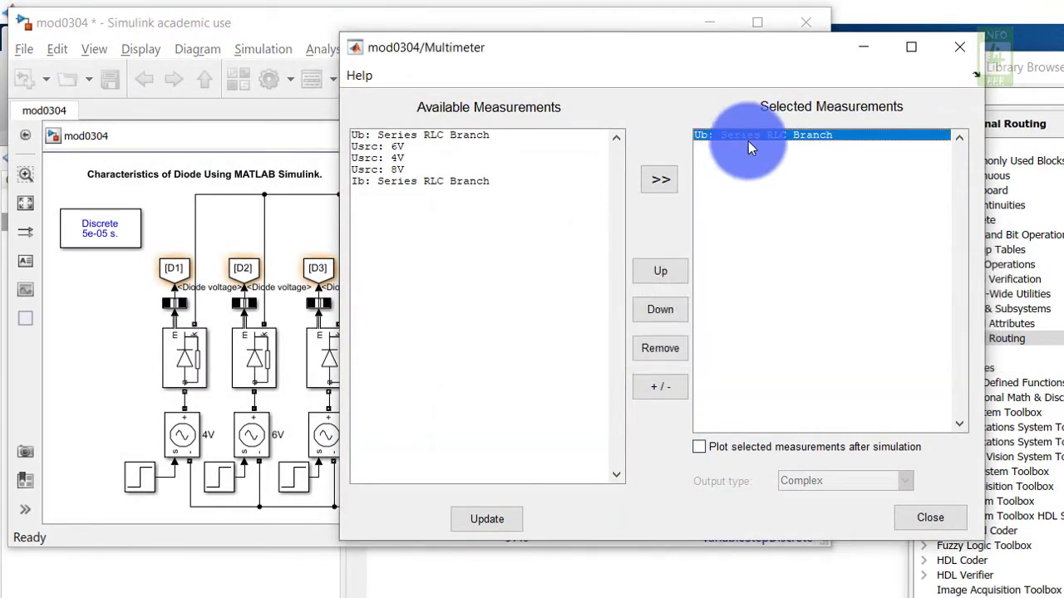
left_click(660, 349)
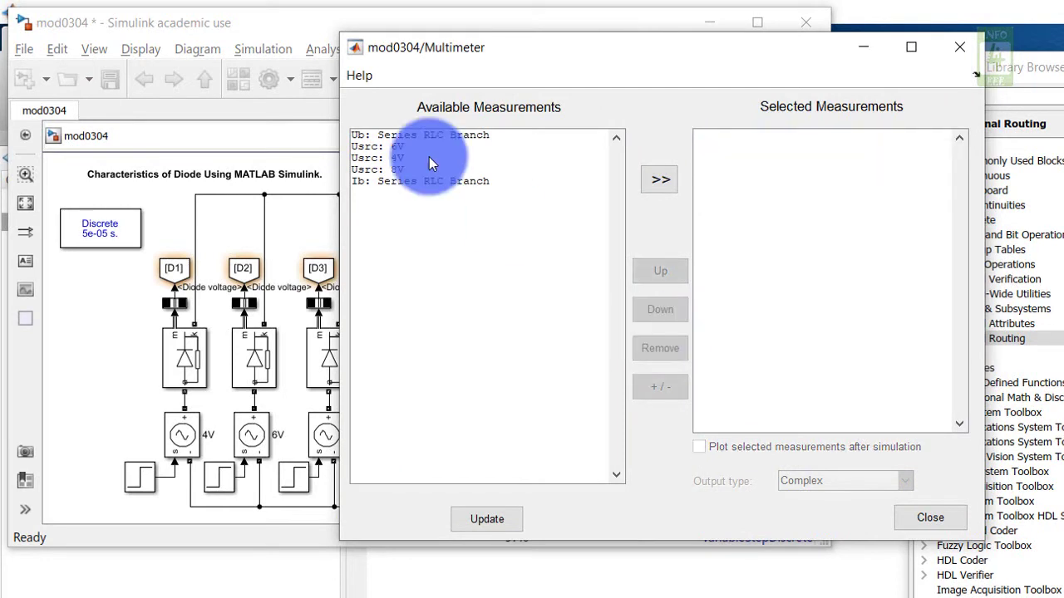
- Add the source voltages Usrc: 4V, Usrc: 6V and Usrc: 8V, in that order, to the Multimeter's selected measurements
left_click(378, 158)
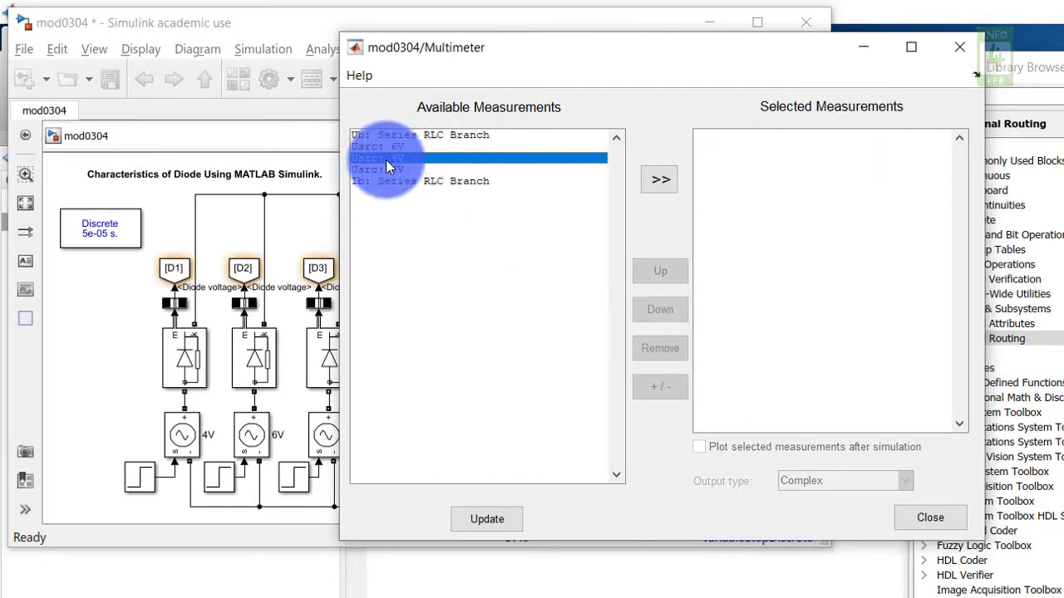
left_click(664, 183)
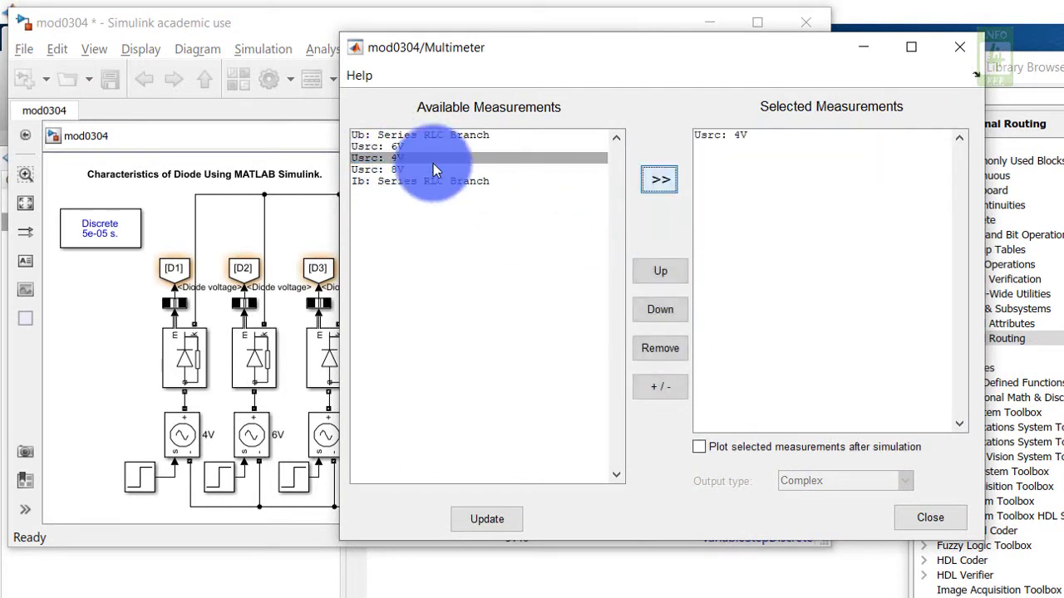
left_click(391, 146)
left_click(659, 181)
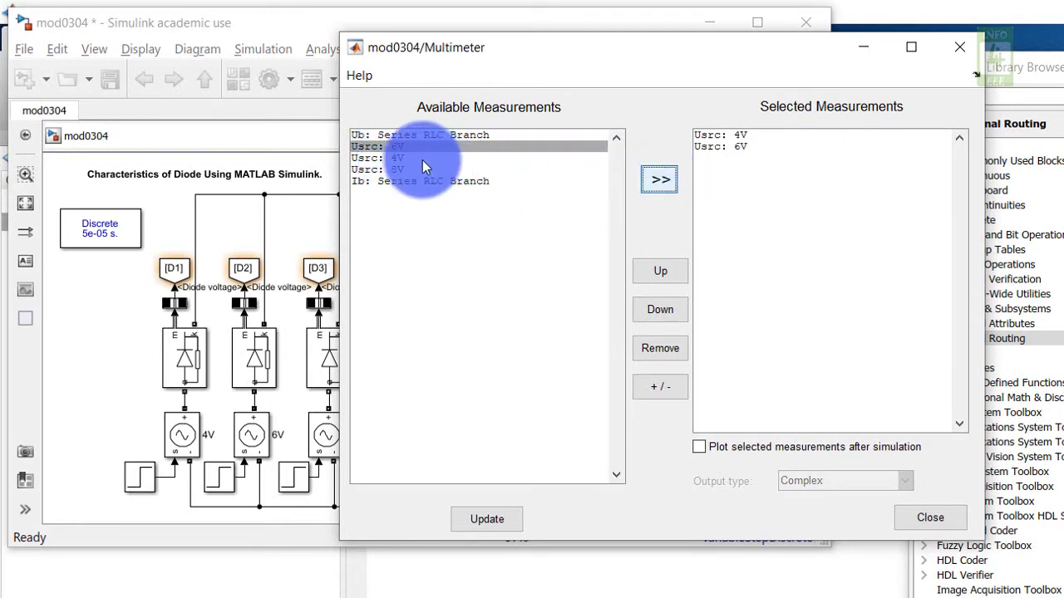
left_click(391, 169)
left_click(666, 183)
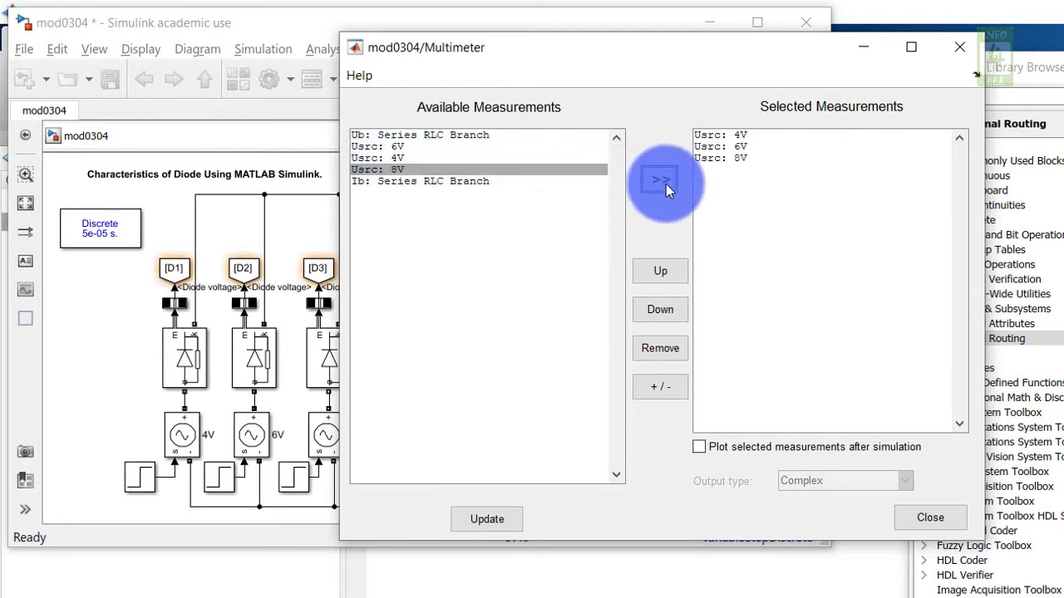
- Add Ub: Series RLC Branch and Ib: Series RLC Branch to the selected measurements and close the Multimeter settings
left_click(414, 136)
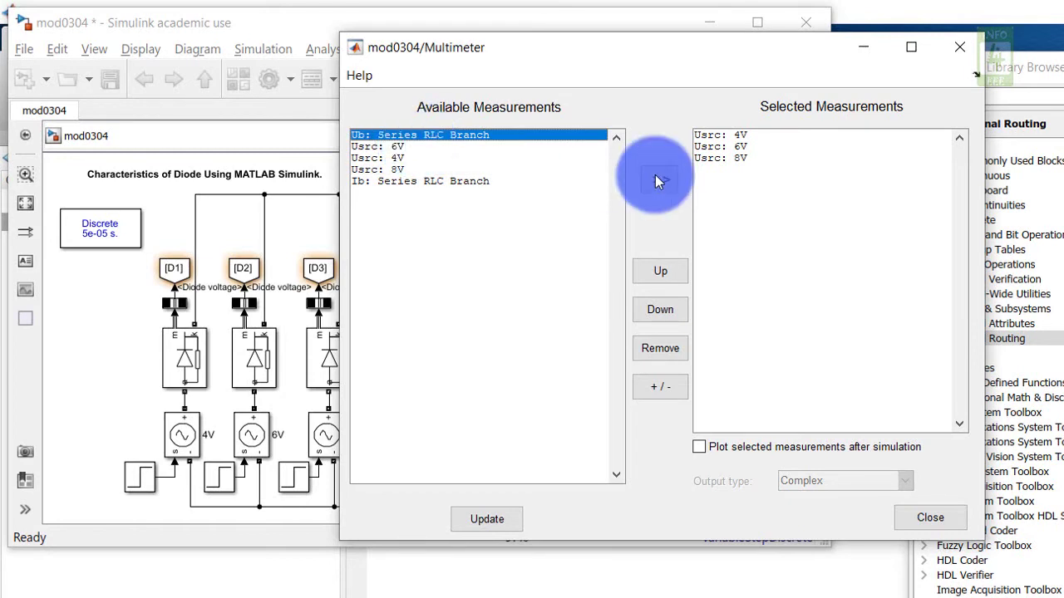
left_click(663, 182)
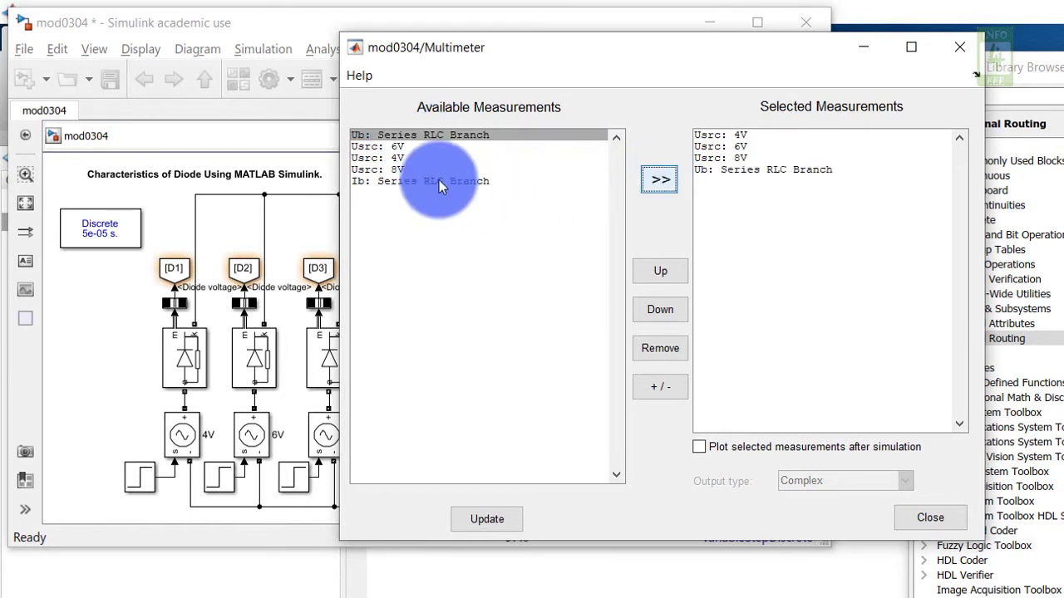
left_click(460, 181)
left_click(659, 182)
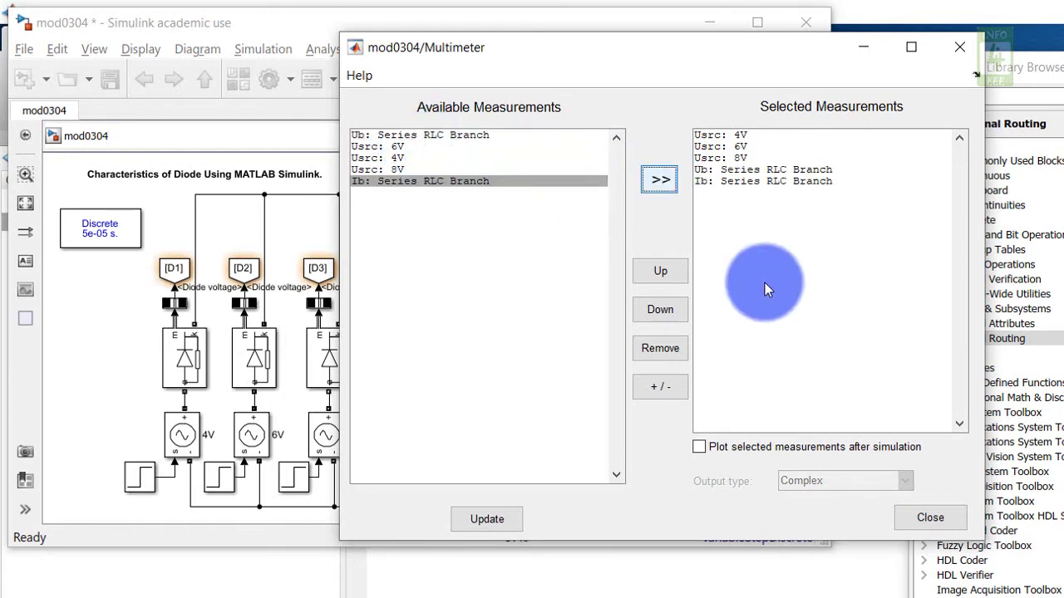
left_click(928, 517)
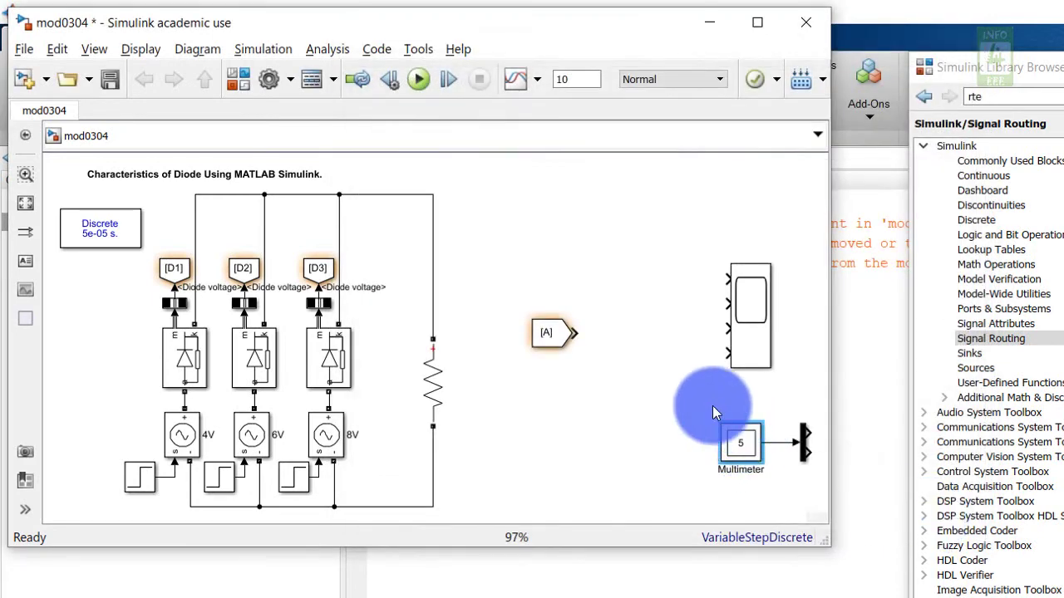
- Move the Multimeter and Demux beside the resistor and set the Demux's number of outputs to 5
left_click(803, 442, "shift")
left_click_drag(742, 443, 499, 288)
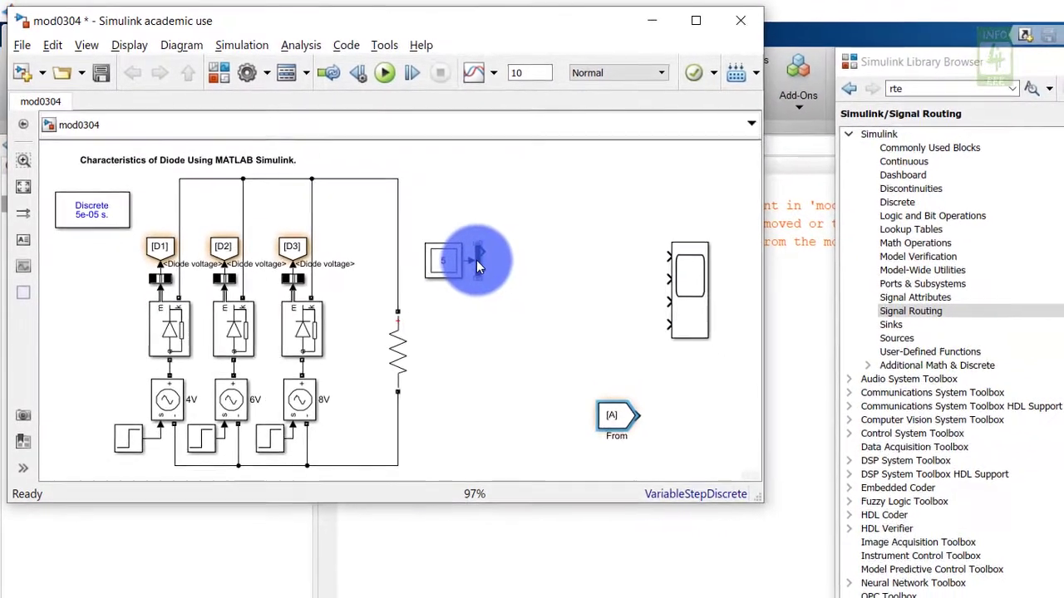
double_click(477, 261)
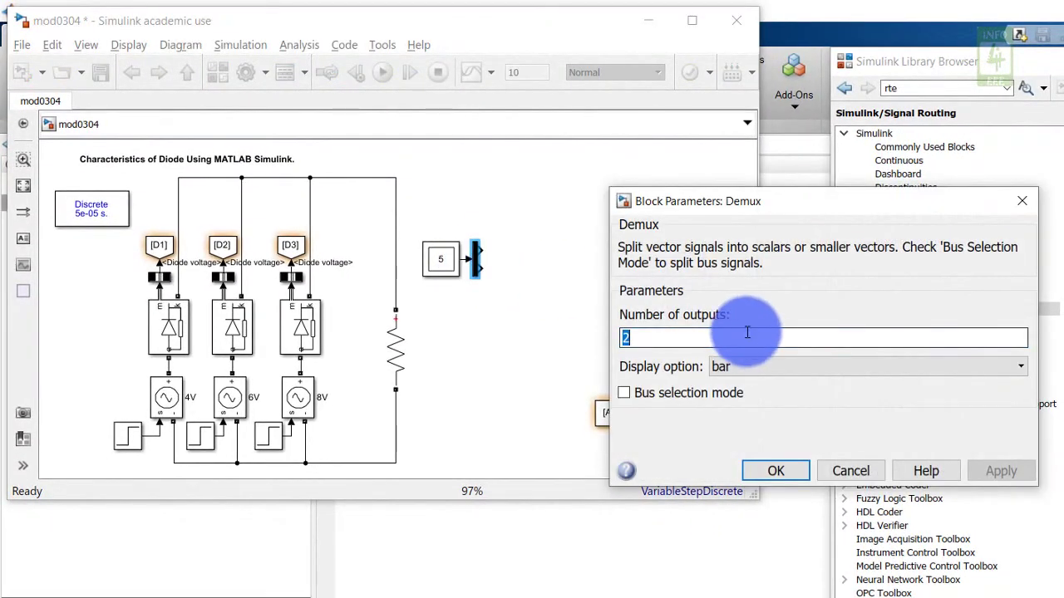
type("4")
key("Return")
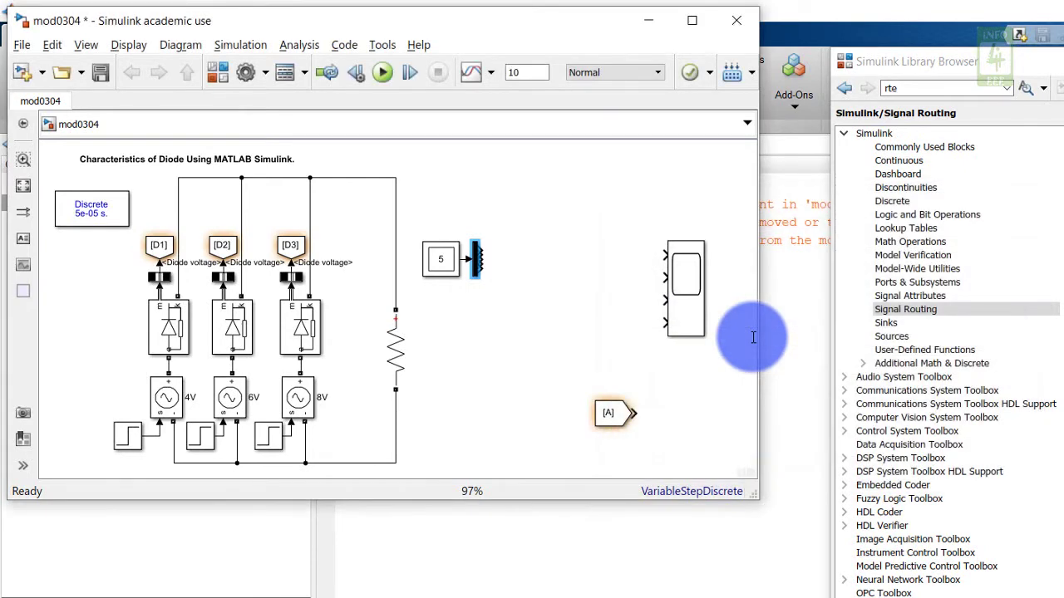
- Stretch the Demux into a tall bar alongside the circuit and align the Multimeter with its input
left_click(476, 272)
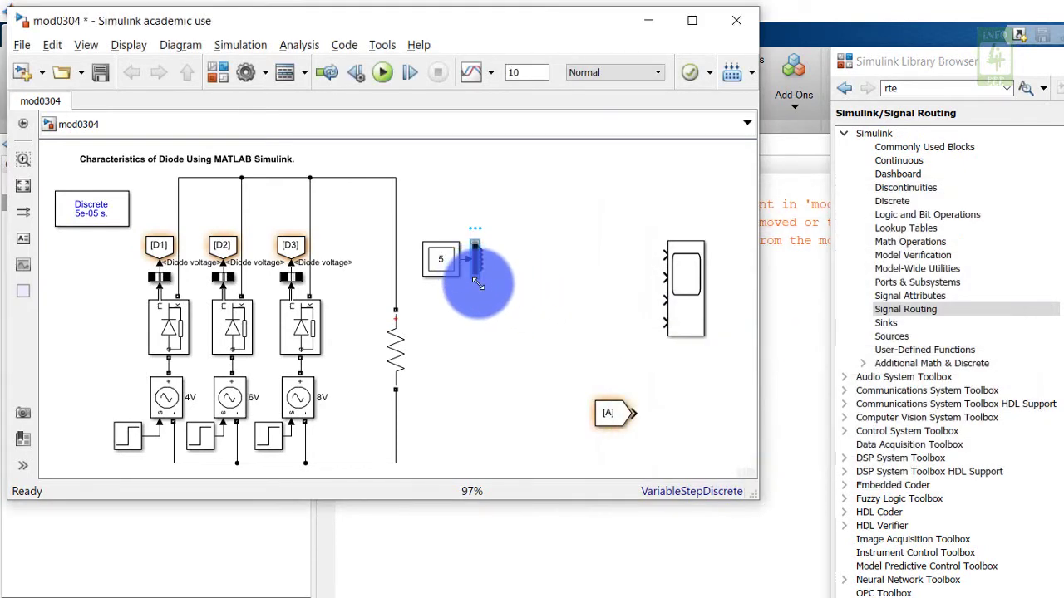
left_click_drag(479, 281, 475, 453)
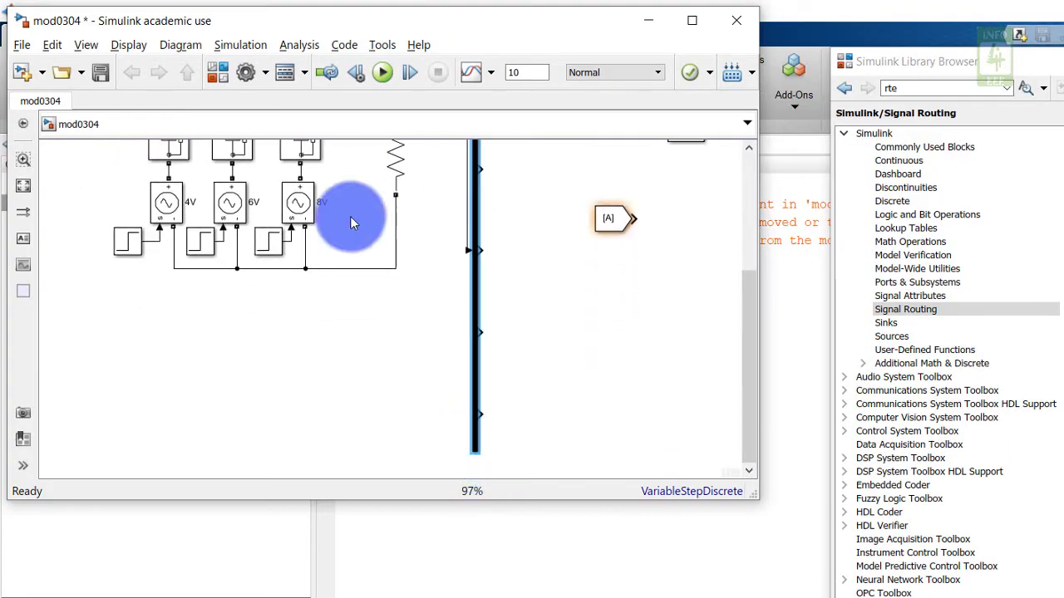
left_click(23, 188)
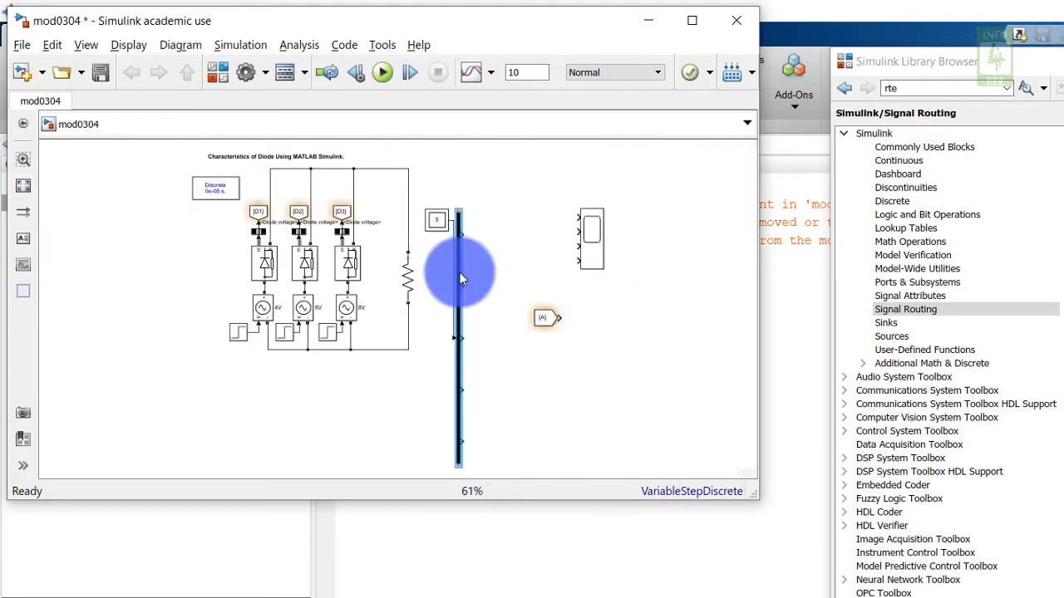
left_click_drag(460, 273, 460, 203)
left_click_drag(436, 221, 435, 269)
left_click(24, 186)
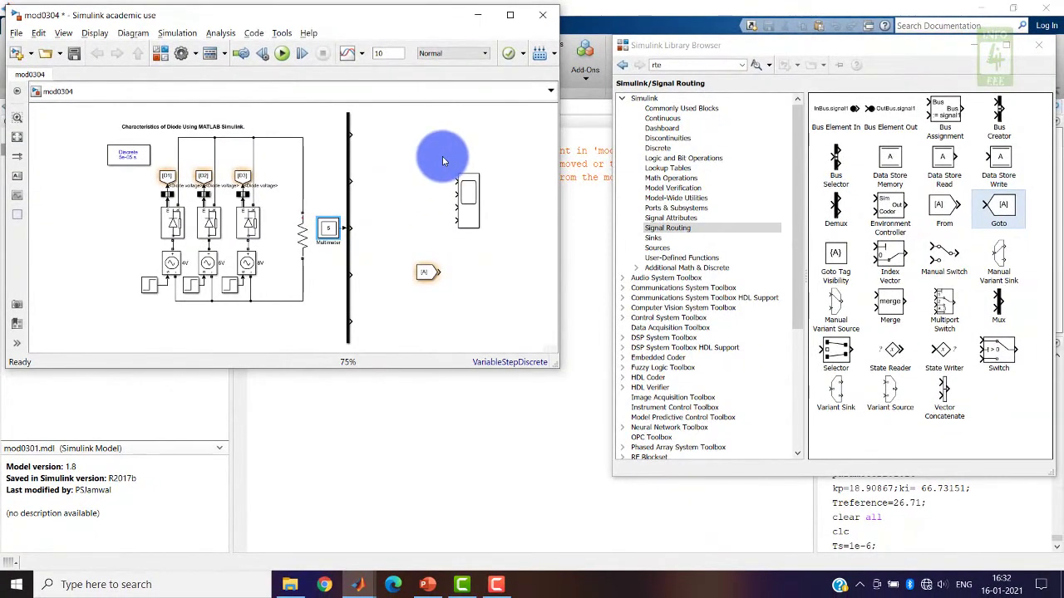
- Add a Mux fed by the Demux's first output and connect the From block to its second input
left_click_drag(1001, 301, 461, 174)
left_click_drag(393, 138, 392, 139)
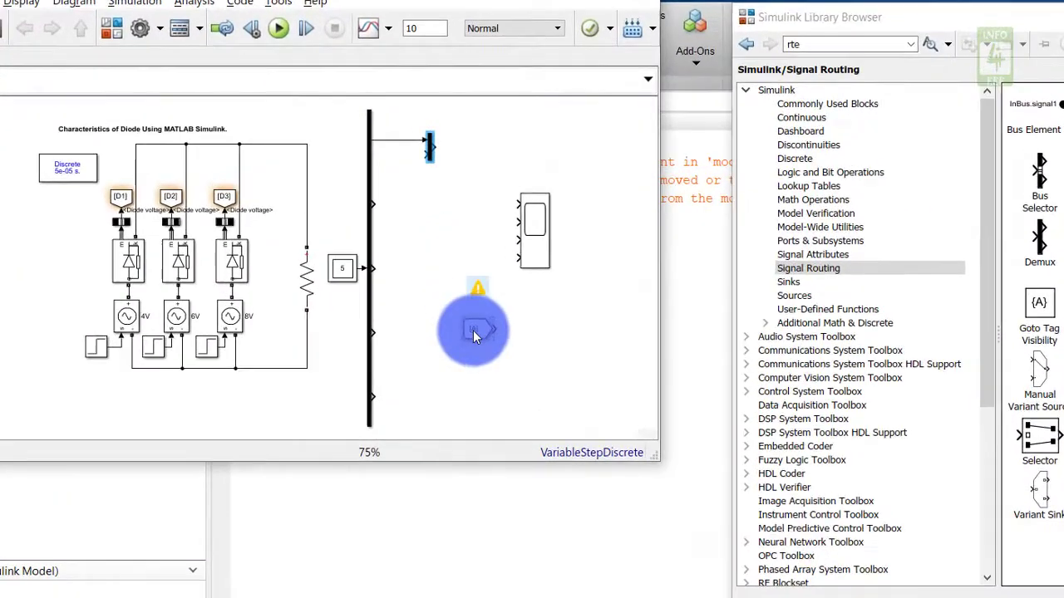
left_click_drag(473, 330, 413, 170)
- Set the Goto tag of the From block at the first Mux to D1
double_click(413, 165)
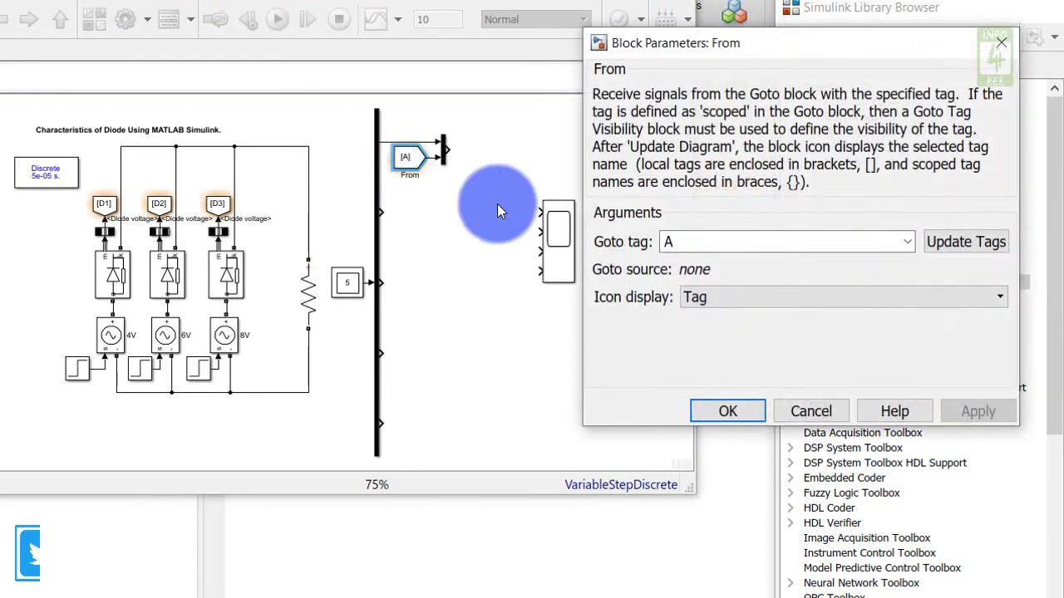
left_click(909, 242)
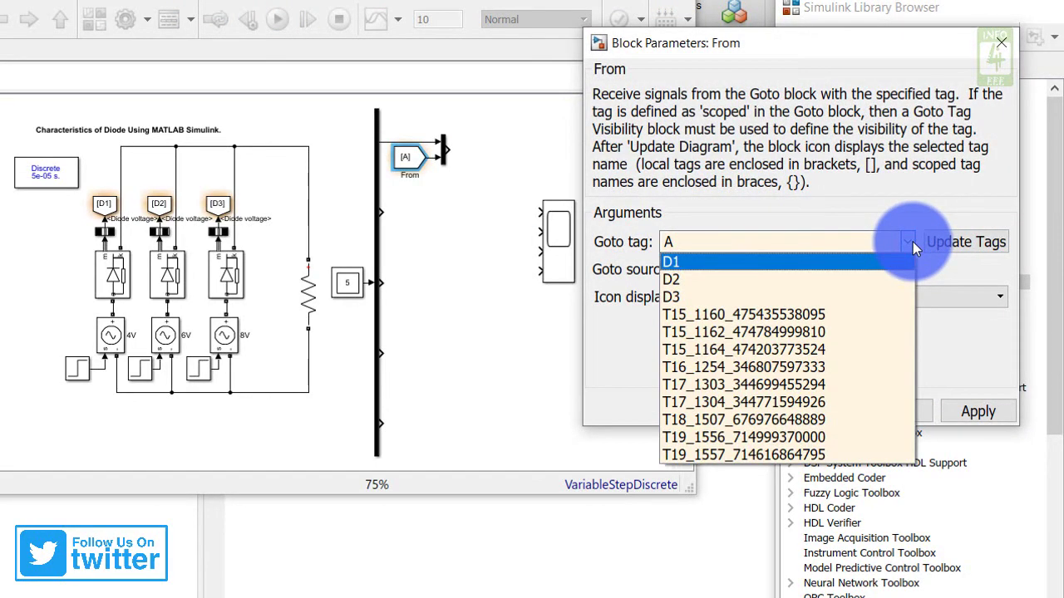
key("Return")
key("Return")
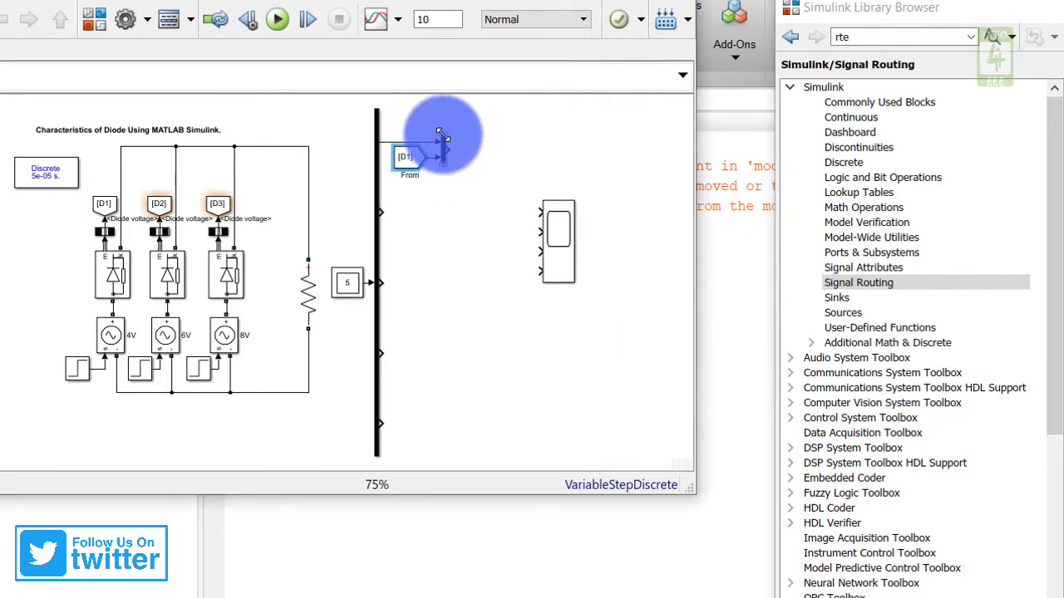
- Copy the first Mux and its From block onto the Demux's second output and set the copied tag to D2
left_click_drag(440, 133, 418, 234)
double_click(416, 229)
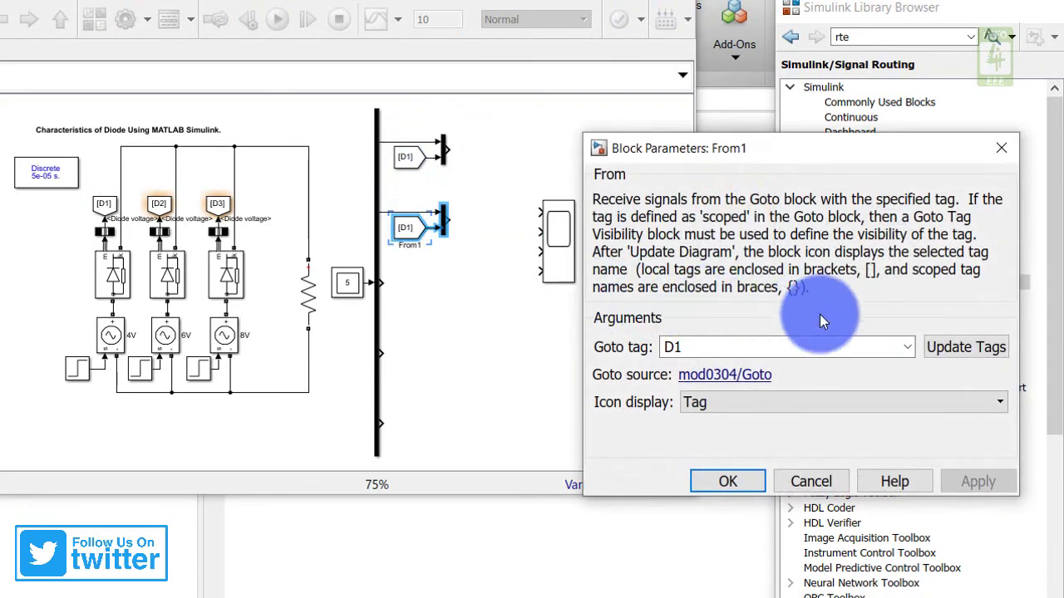
left_click(911, 346)
key("Down")
key("Return")
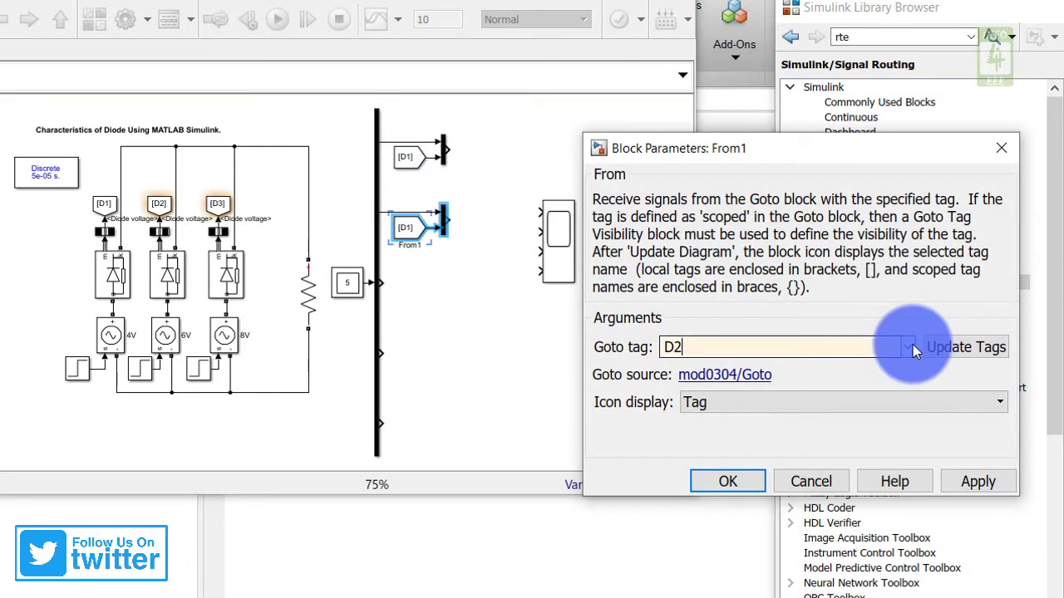
left_click(743, 480)
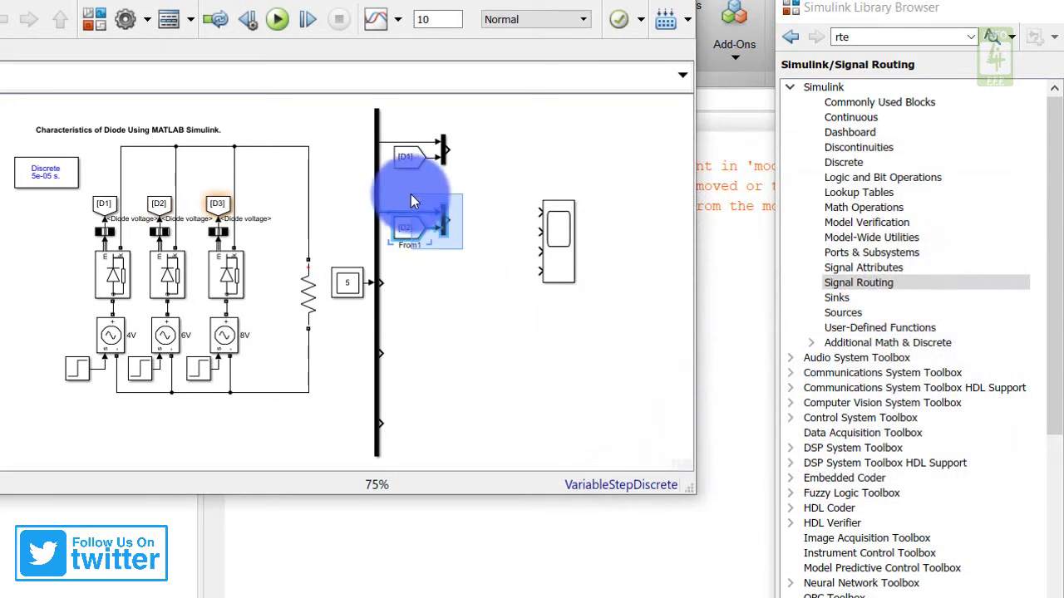
- Copy the D2 From block and its Mux onto the Demux's third output and set the copied tag to D3
left_click_drag(410, 227, 407, 300)
double_click(407, 300)
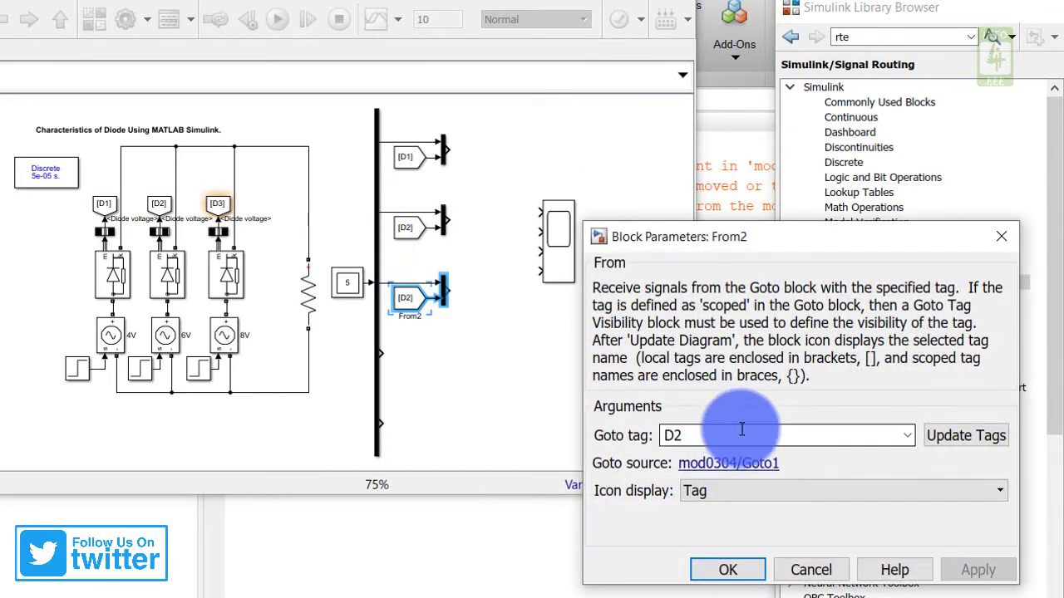
type("D3")
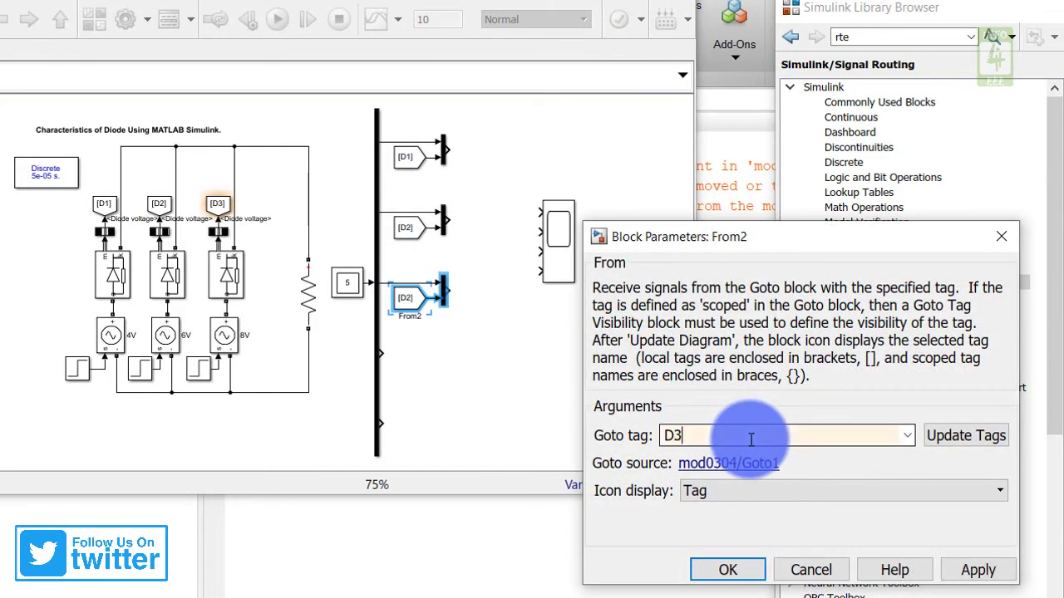
key("Return")
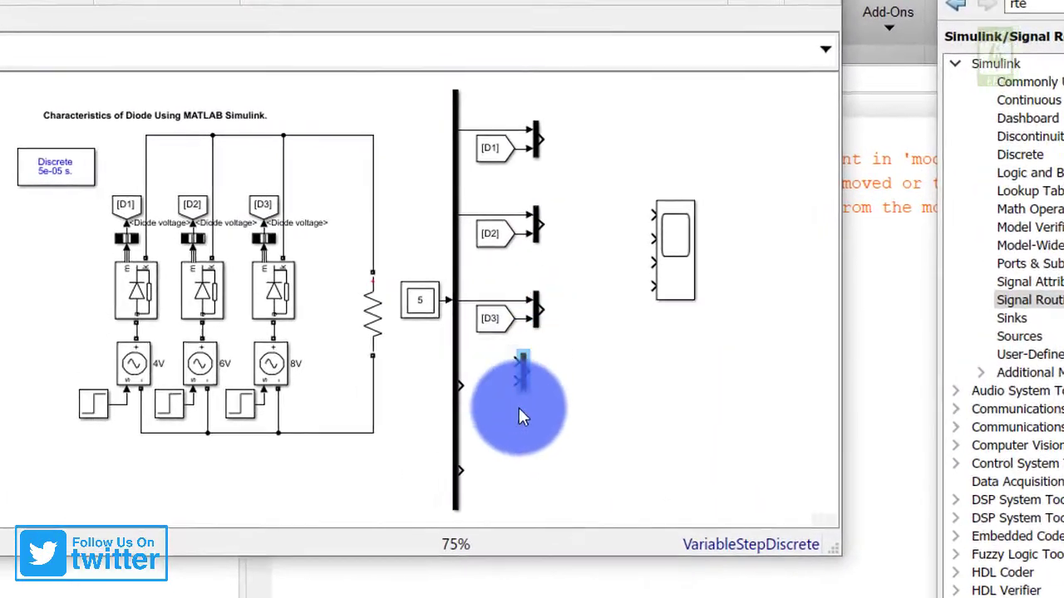
- Combine the Demux's last two outputs in a fourth Mux and connect the four Mux outputs to the scope inputs in order
left_click_drag(518, 416, 572, 432)
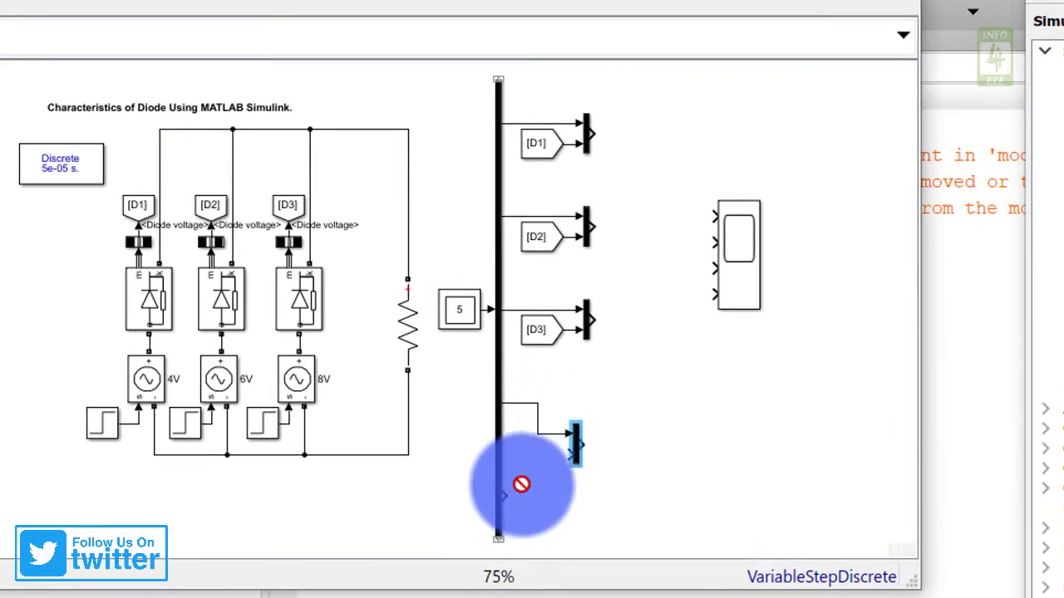
left_click_drag(522, 485, 566, 456)
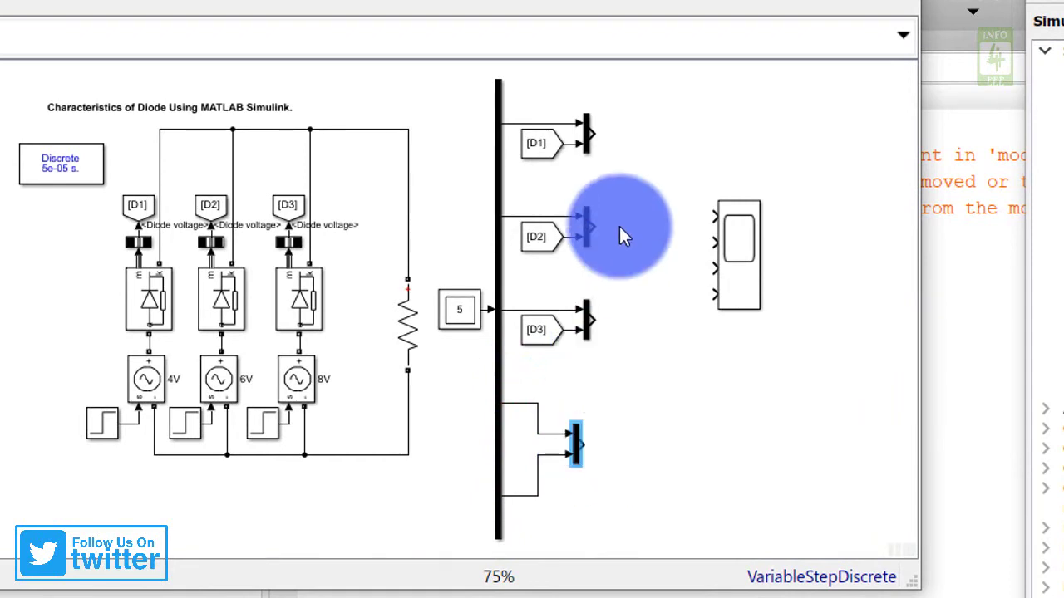
left_click_drag(594, 138, 715, 216)
left_click_drag(592, 222, 715, 242)
left_click_drag(591, 316, 715, 267)
left_click_drag(586, 445, 711, 293)
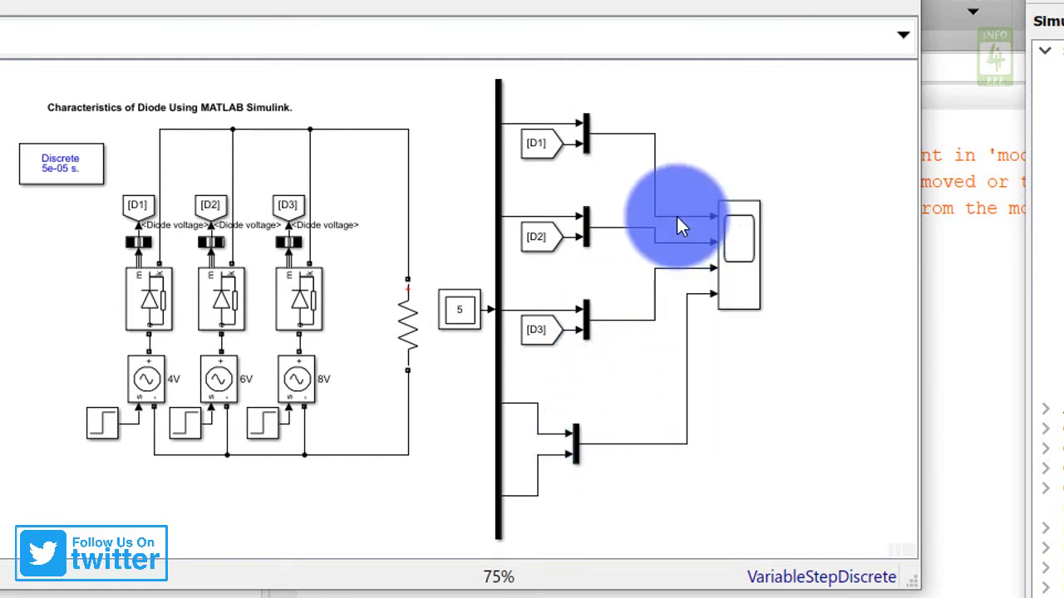
- Label the four scope input signals, in order, V_B! & V_D1, V_B2 & V_D2, V_B3 & V_D3 and Vo & Io
left_click(677, 217)
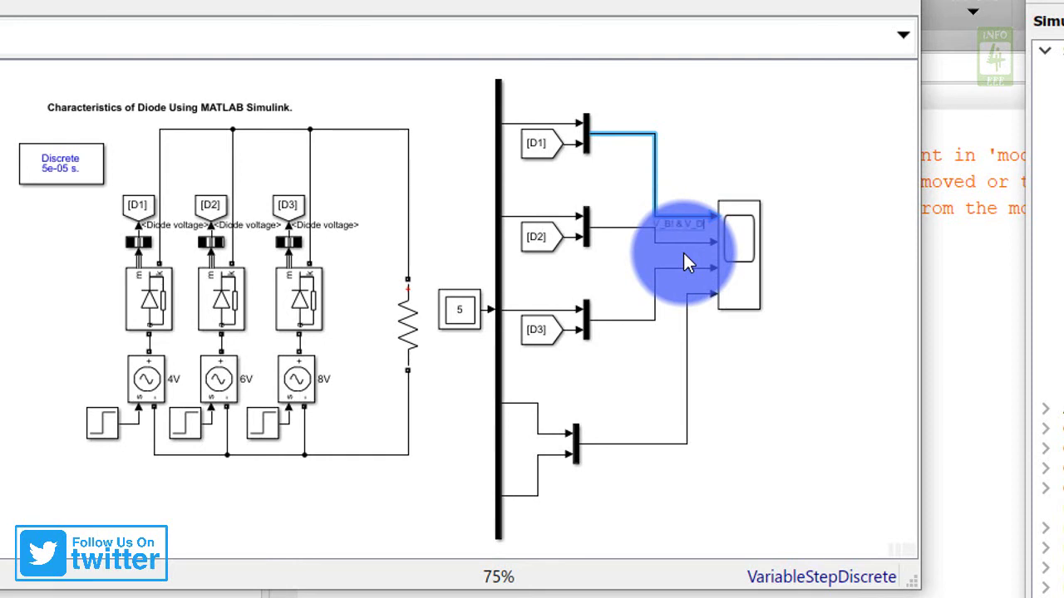
left_click(677, 242)
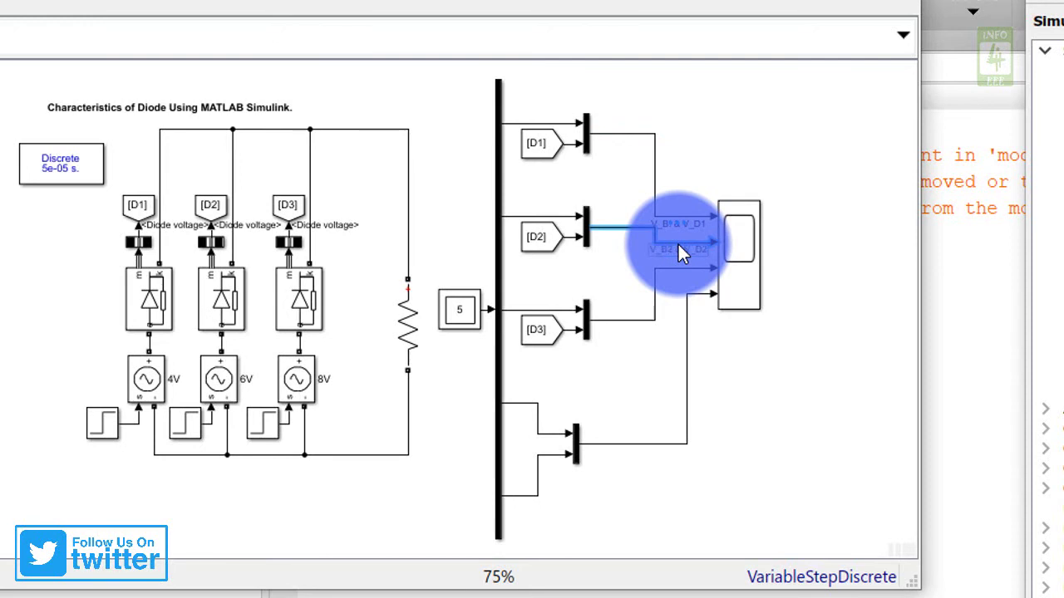
left_click(678, 267)
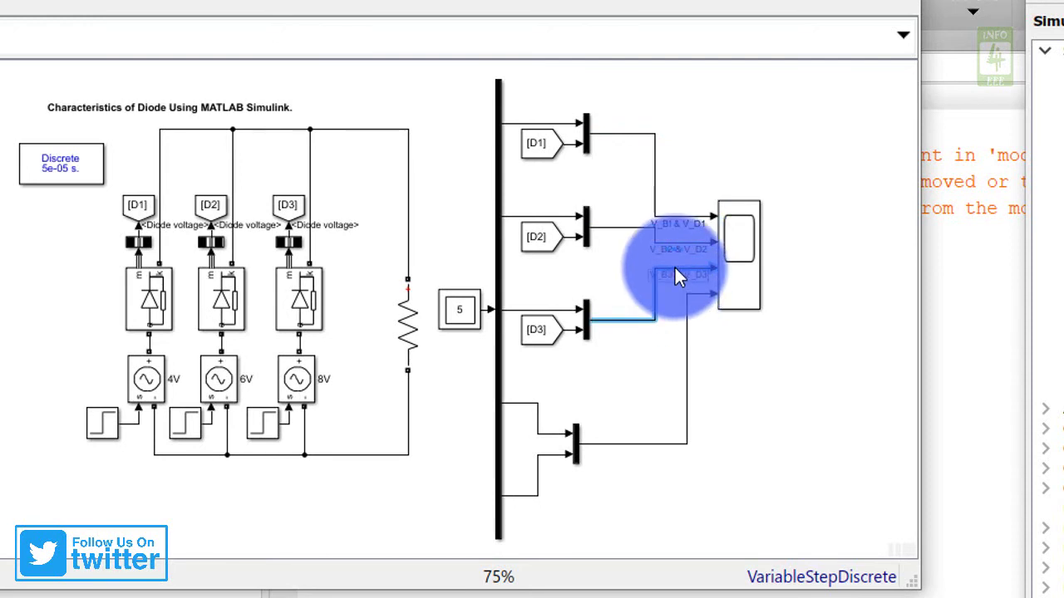
left_click(684, 334)
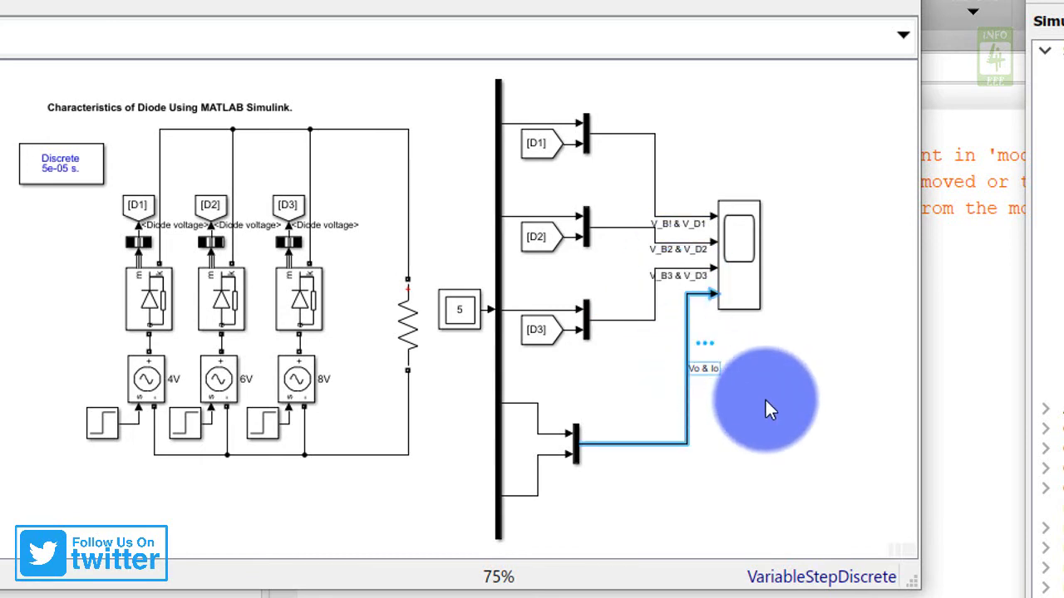
- Move and enlarge the scope block to space its four inputs alongside the Mux outputs, and save the model
left_click_drag(730, 260, 808, 265)
left_click_drag(836, 207, 837, 146)
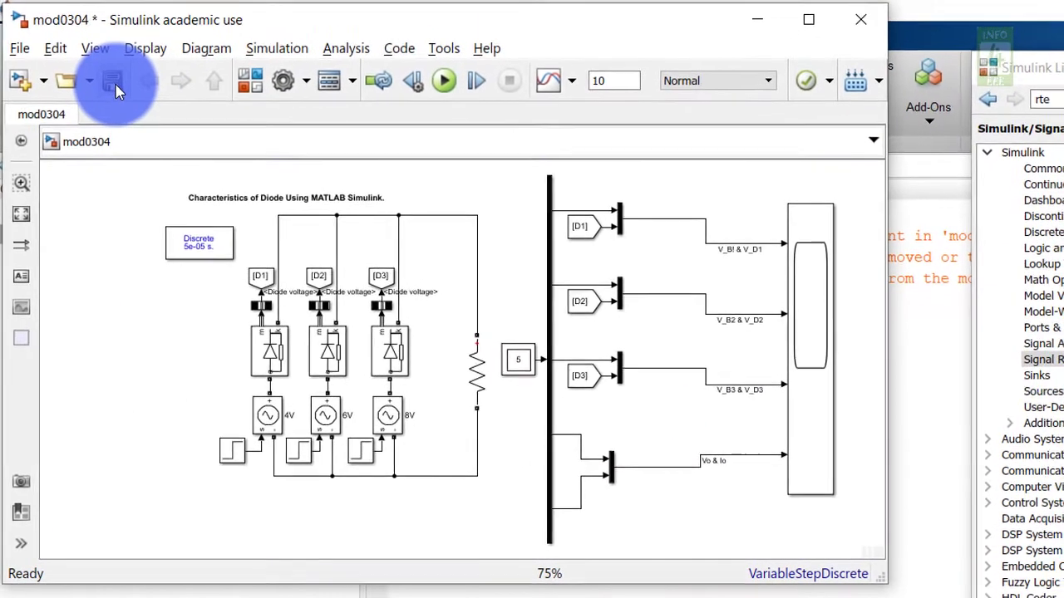
left_click(114, 83)
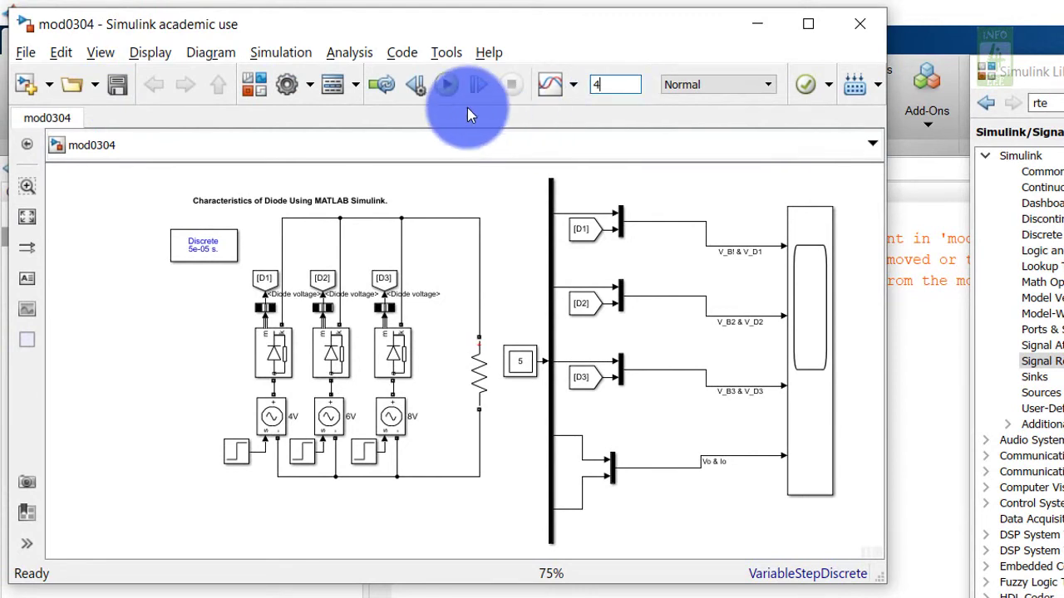
- Run the simulation with a stop time of 4 and scale the scope's plots to fit their signals
left_click(450, 89)
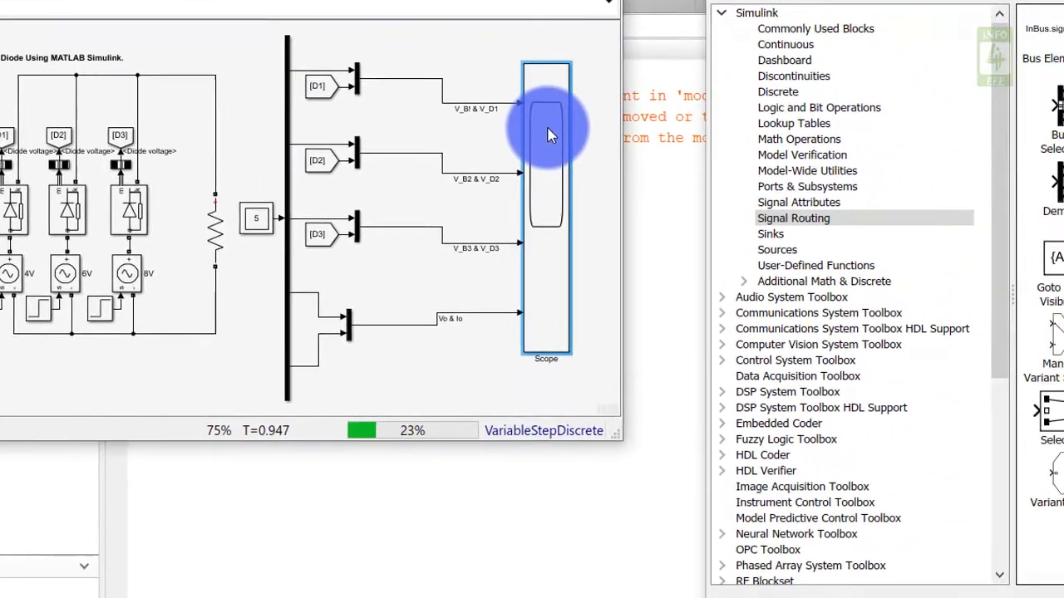
double_click(547, 135)
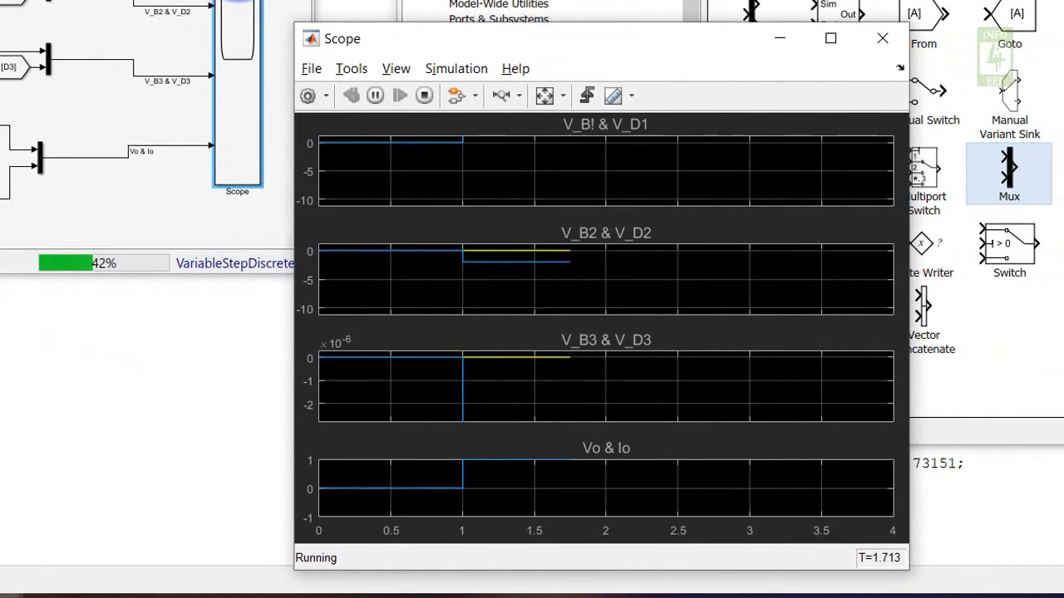
left_click(545, 98)
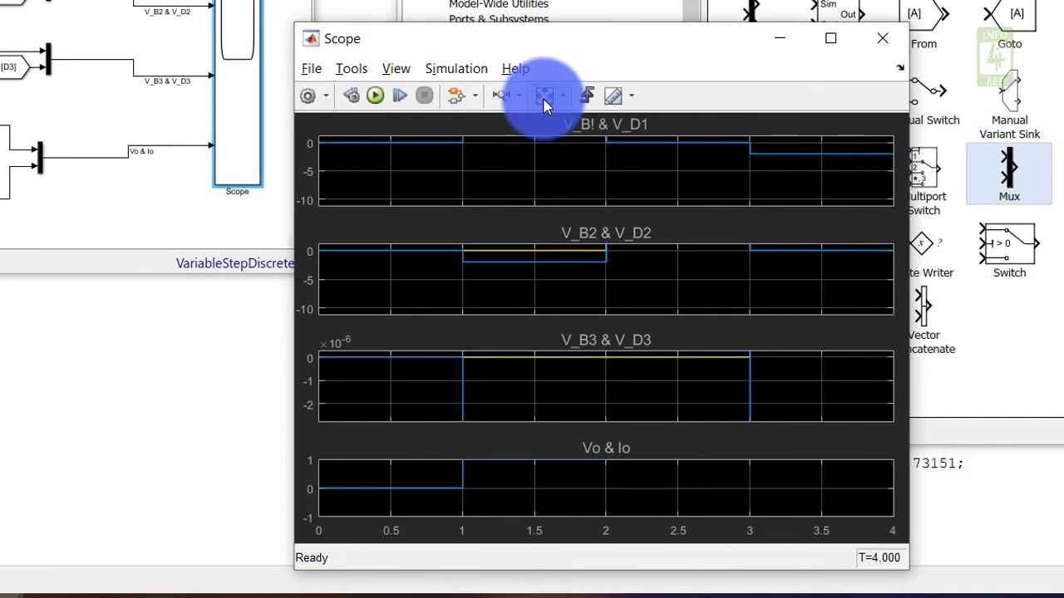